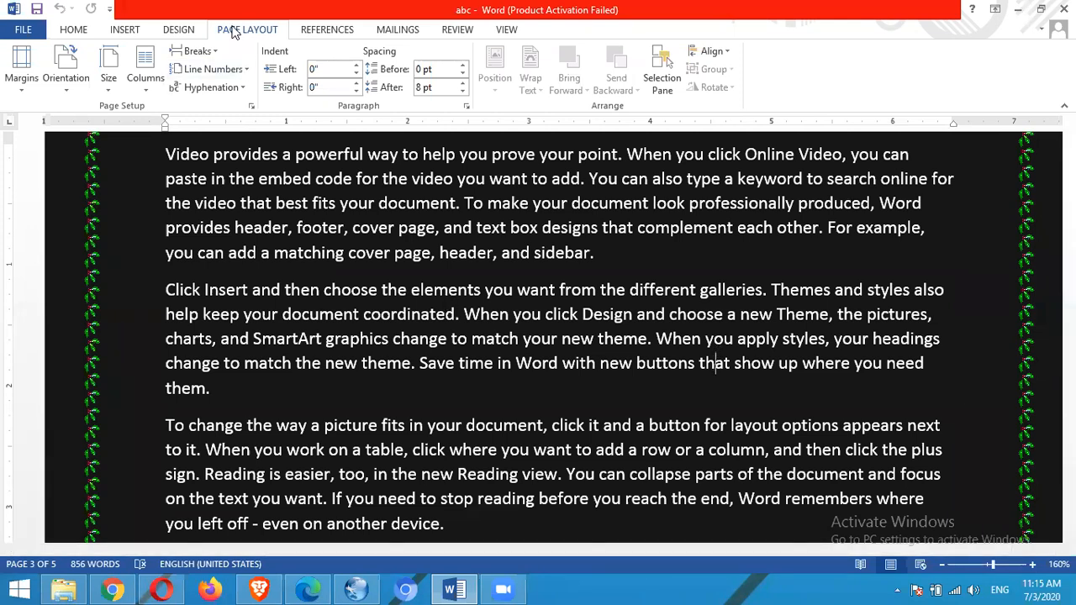
Step: Apply the Narrow margin preset, 0.5" on all four sides, to the document pages
click(23, 94)
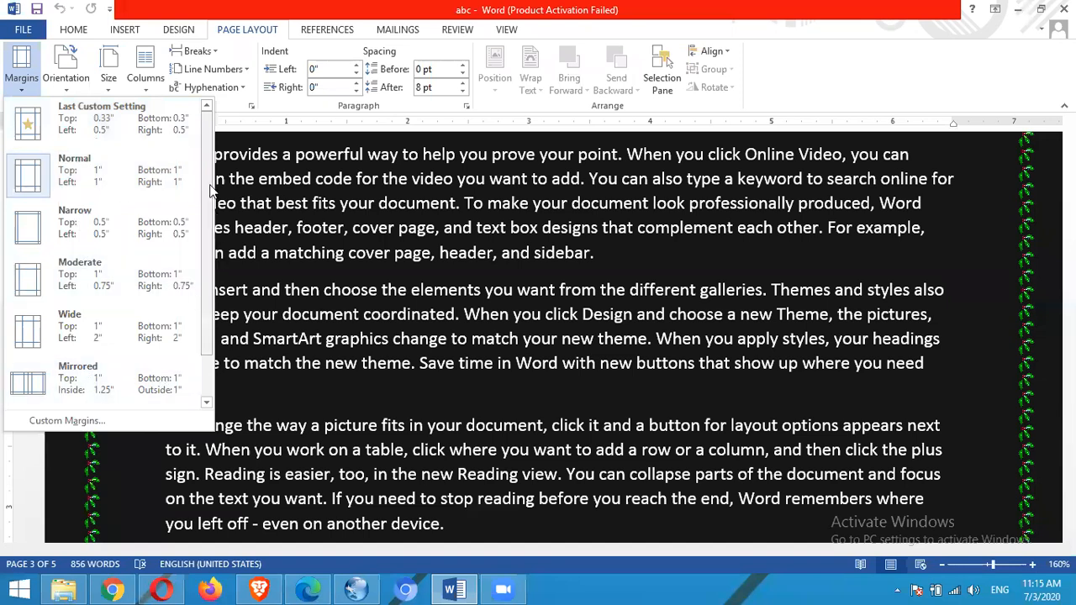
mouse_move(206, 145)
mouse_down()
mouse_move(207, 265)
mouse_move(207, 130)
mouse_up()
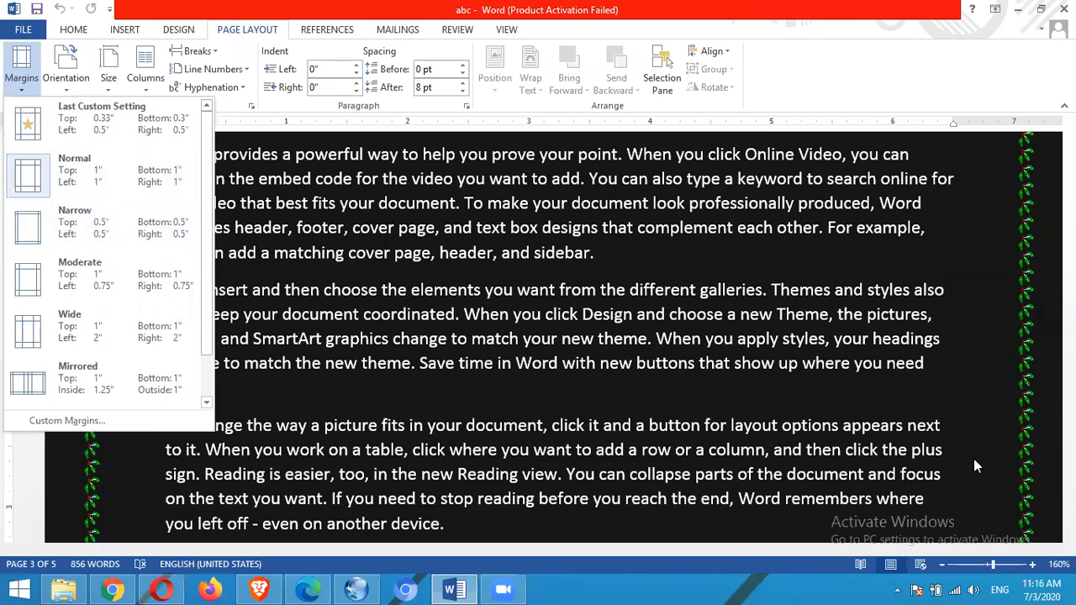
click(943, 566)
click(943, 566)
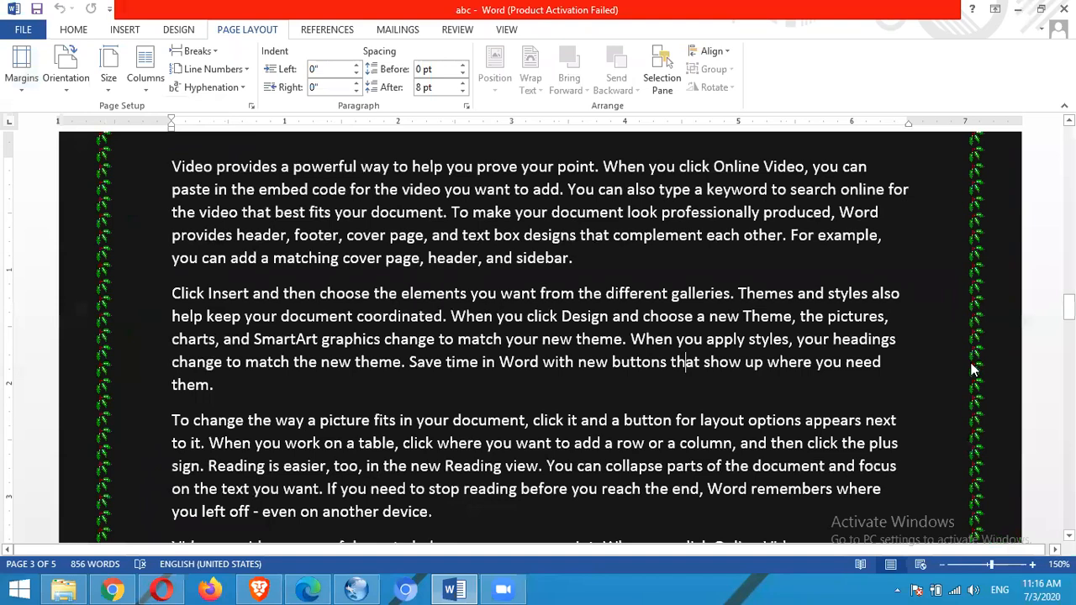
mouse_move(1069, 313)
mouse_down()
mouse_move(1069, 216)
mouse_move(1069, 300)
mouse_up()
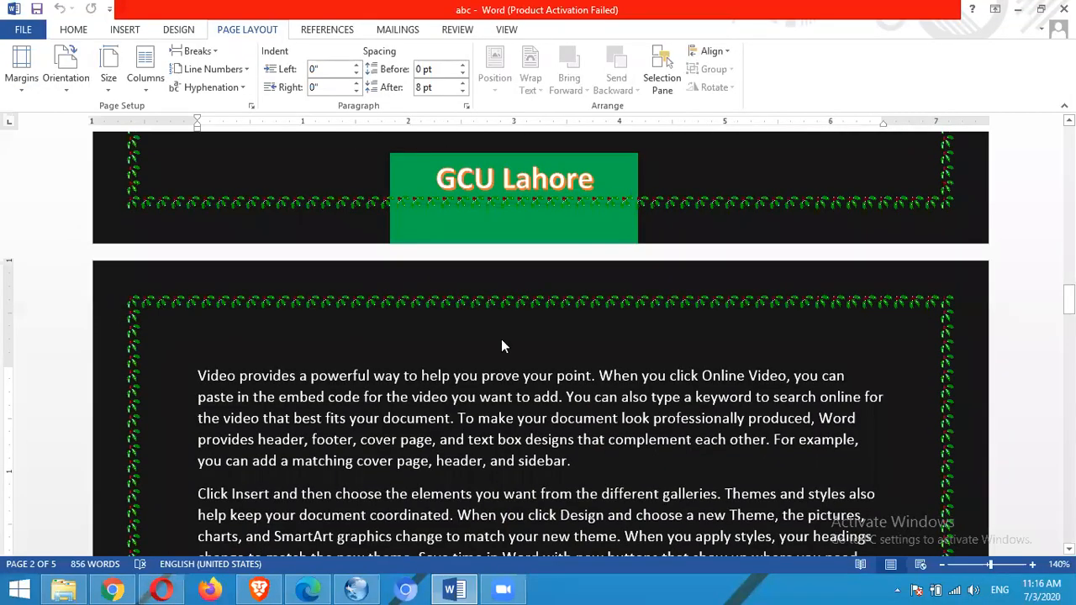
drag(1069, 301, 1069, 321)
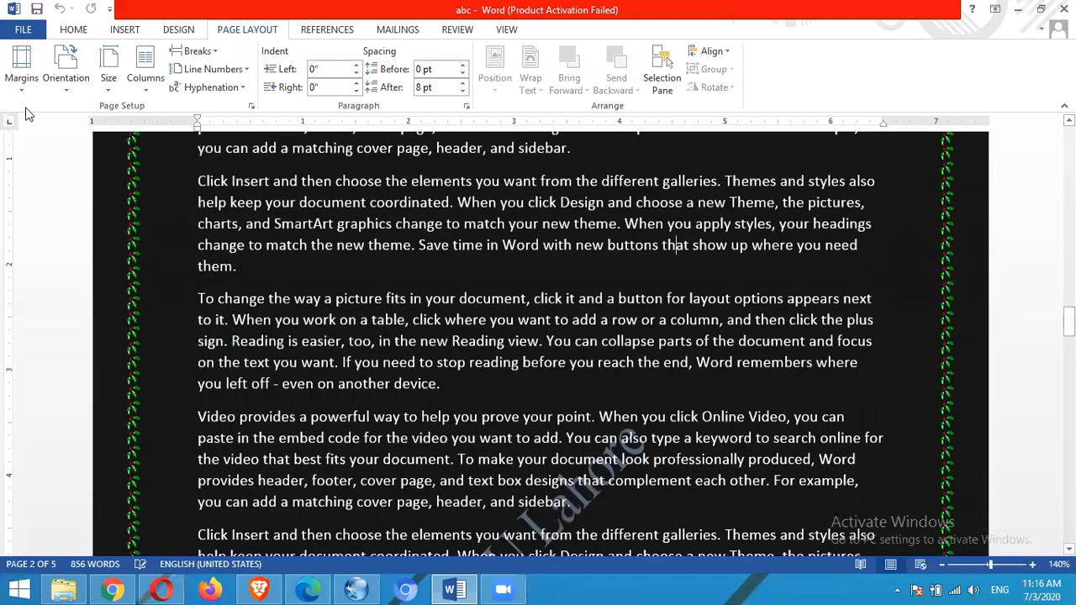
click(23, 84)
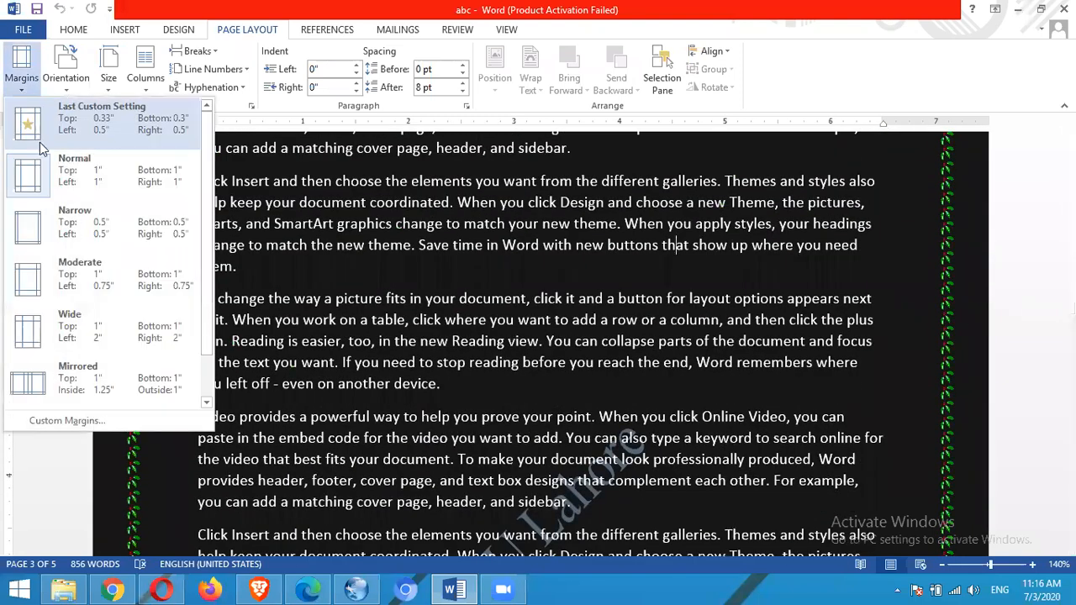
click(72, 223)
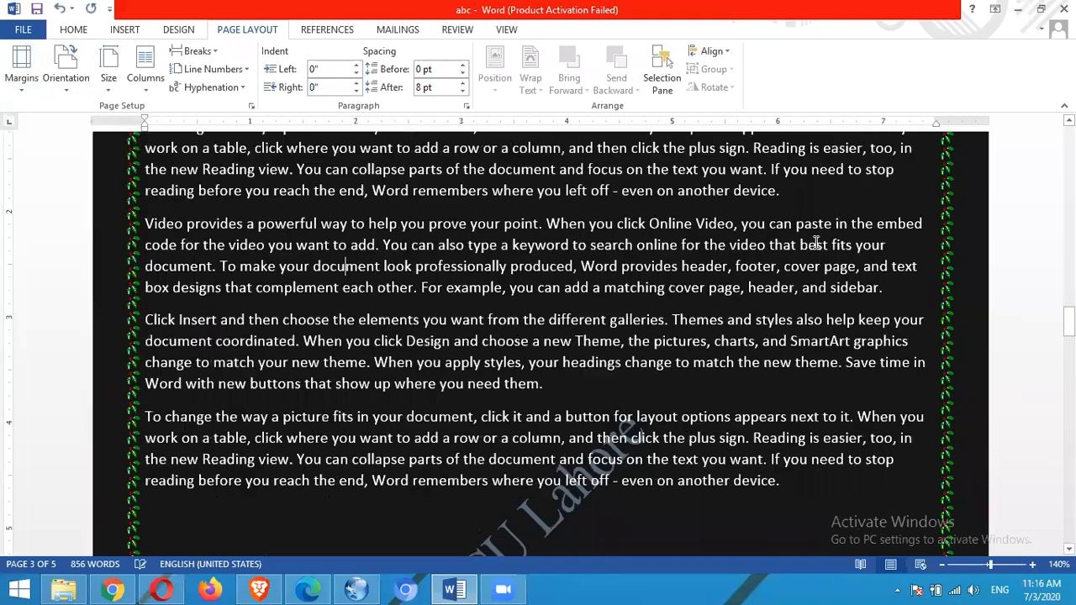
mouse_move(1070, 321)
mouse_down()
mouse_move(1070, 210)
mouse_move(1069, 333)
mouse_move(1070, 321)
mouse_up()
Step: Review the margin presets and the Margins, Paper and Layout settings of Page Setup, closing it without changes
click(21, 63)
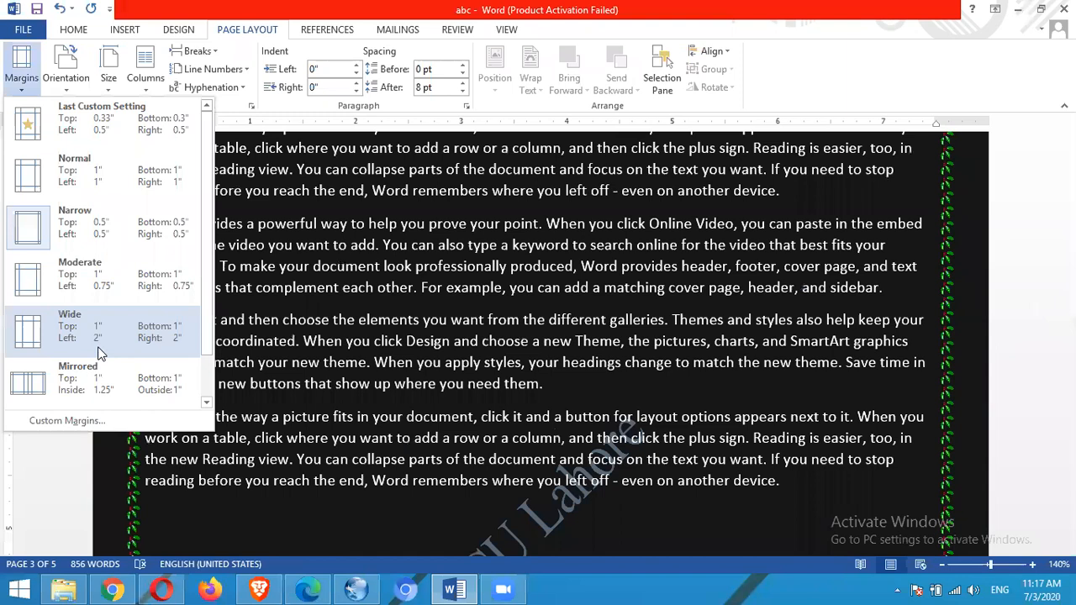
scroll(212, 295, down, 1)
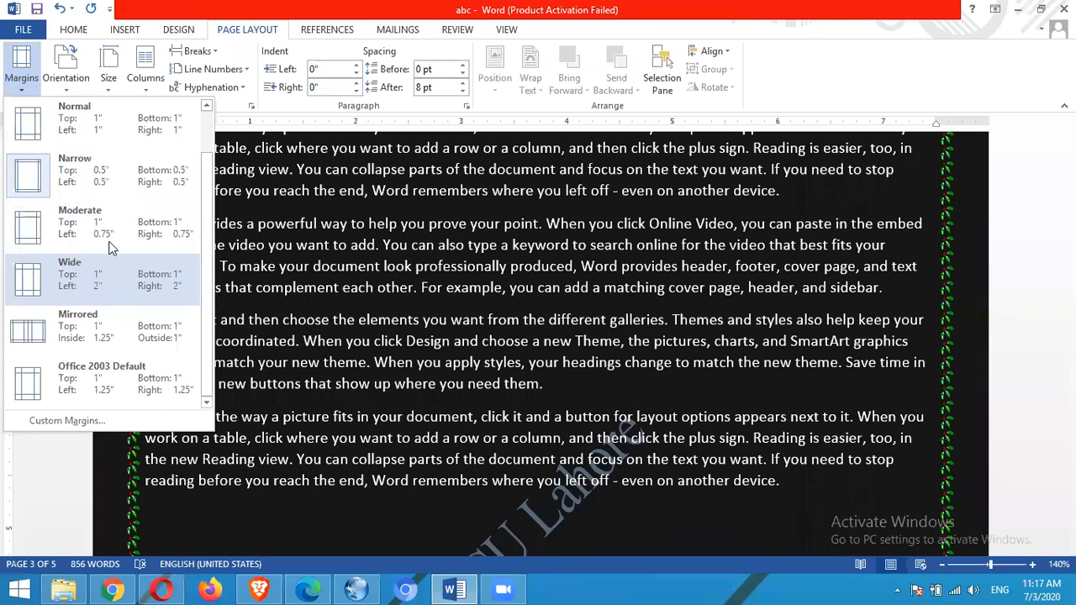
click(67, 420)
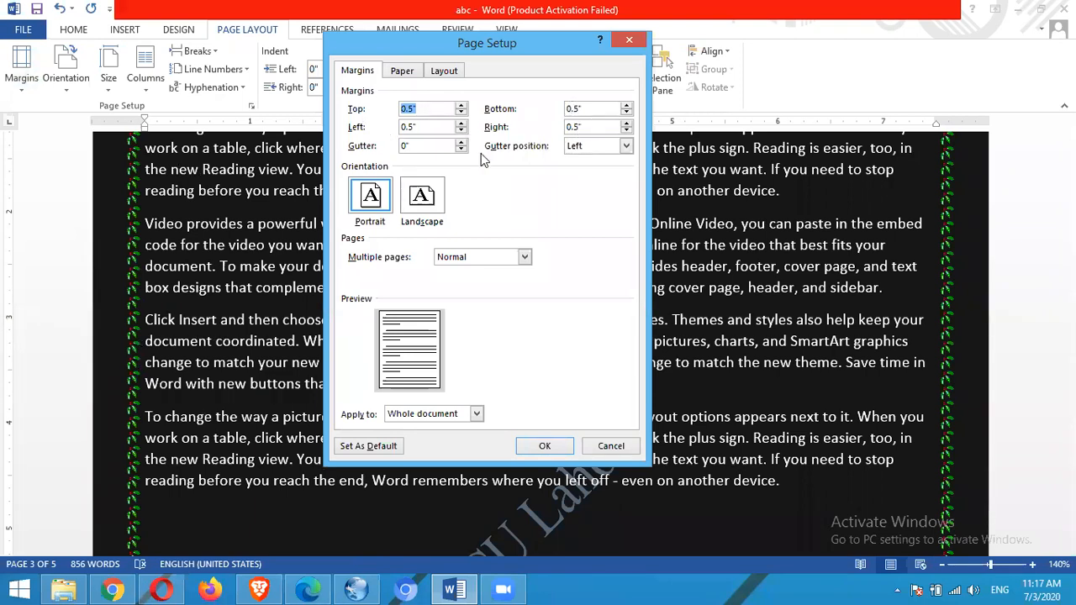
click(412, 74)
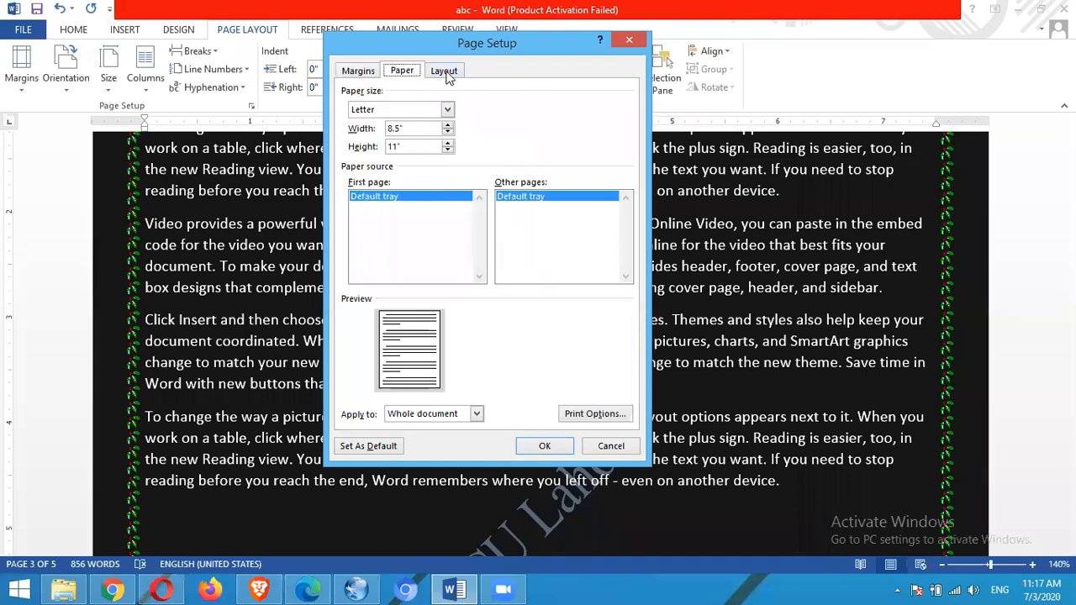
click(445, 72)
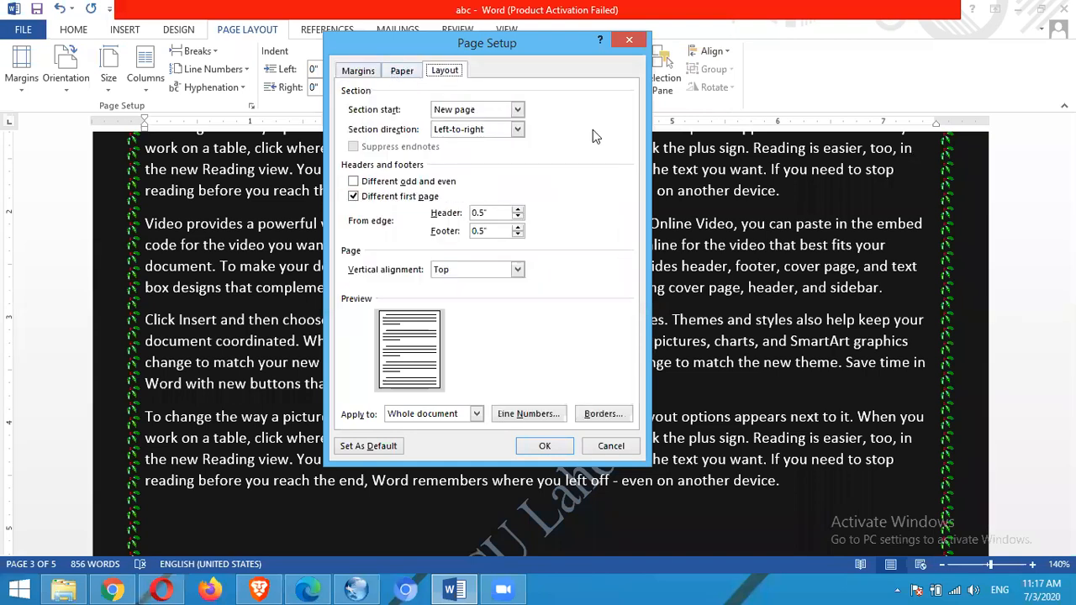
click(628, 41)
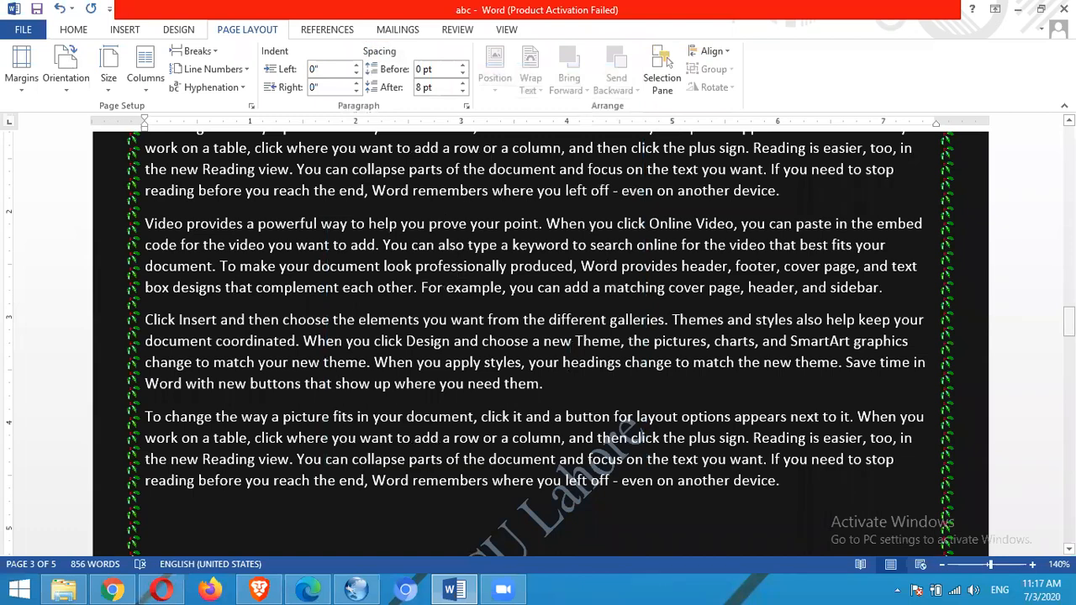
Step: Switch the document's page orientation to landscape and look over the layout of all its pages
drag(1069, 321, 1069, 302)
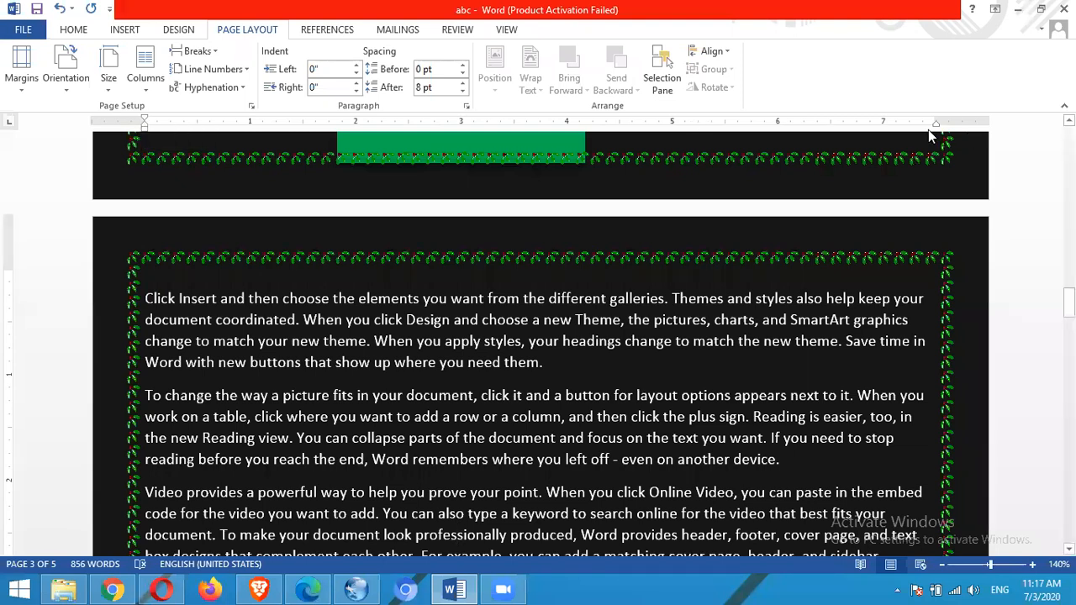
click(74, 88)
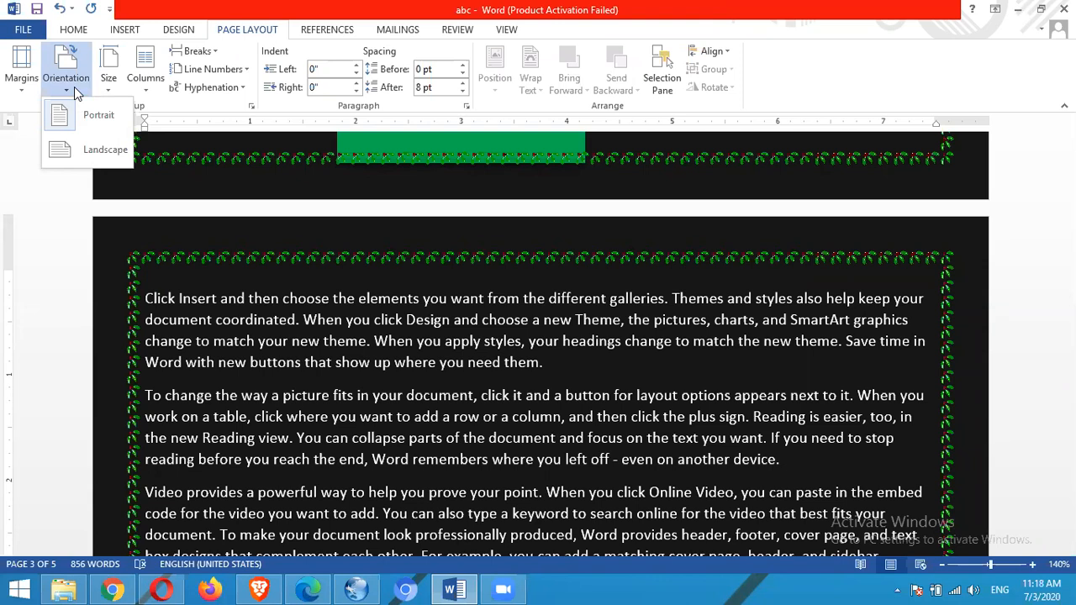
click(93, 153)
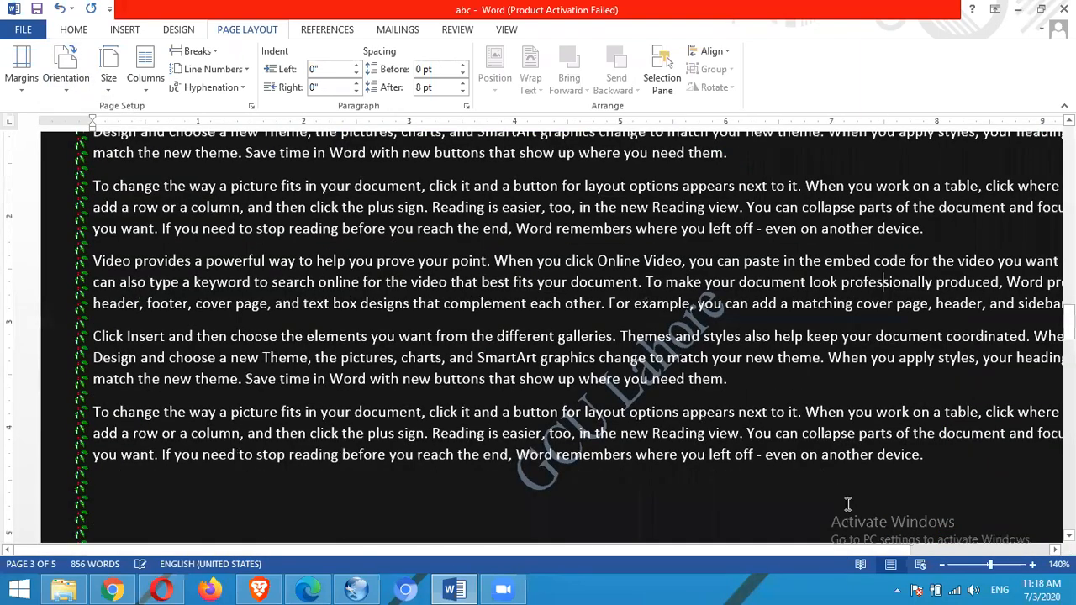
click(942, 564)
click(942, 565)
click(942, 564)
click(942, 565)
click(941, 565)
click(942, 564)
click(942, 564)
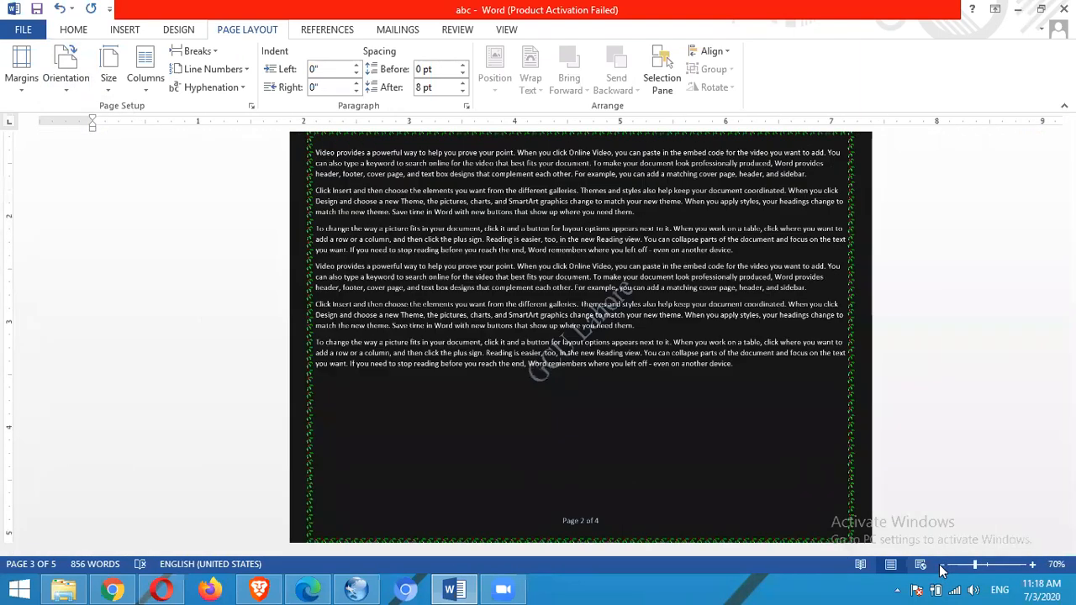
click(941, 564)
click(942, 564)
click(942, 564)
click(942, 564)
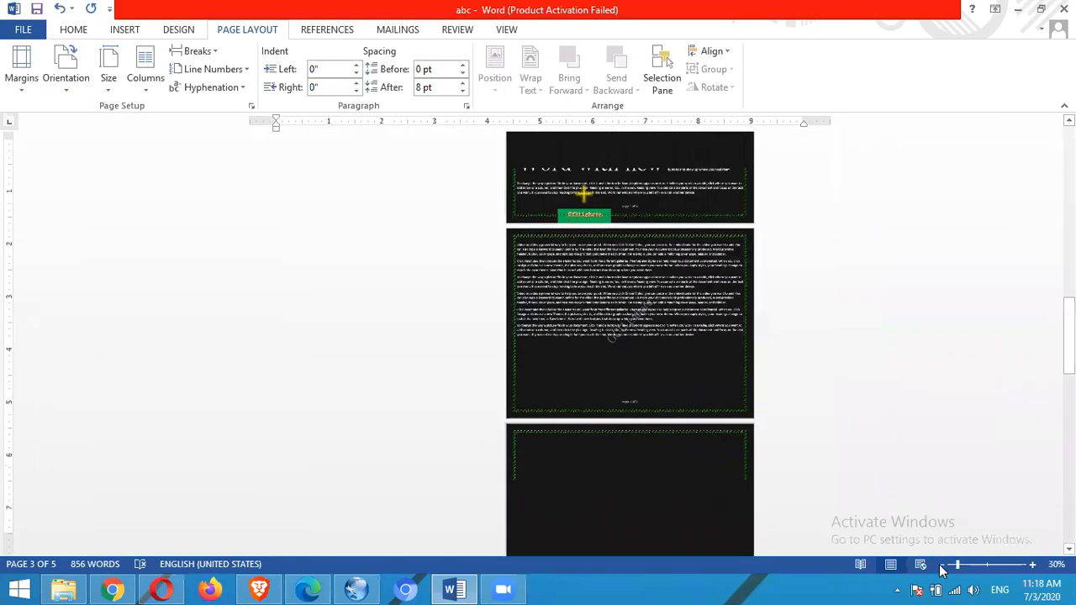
click(940, 565)
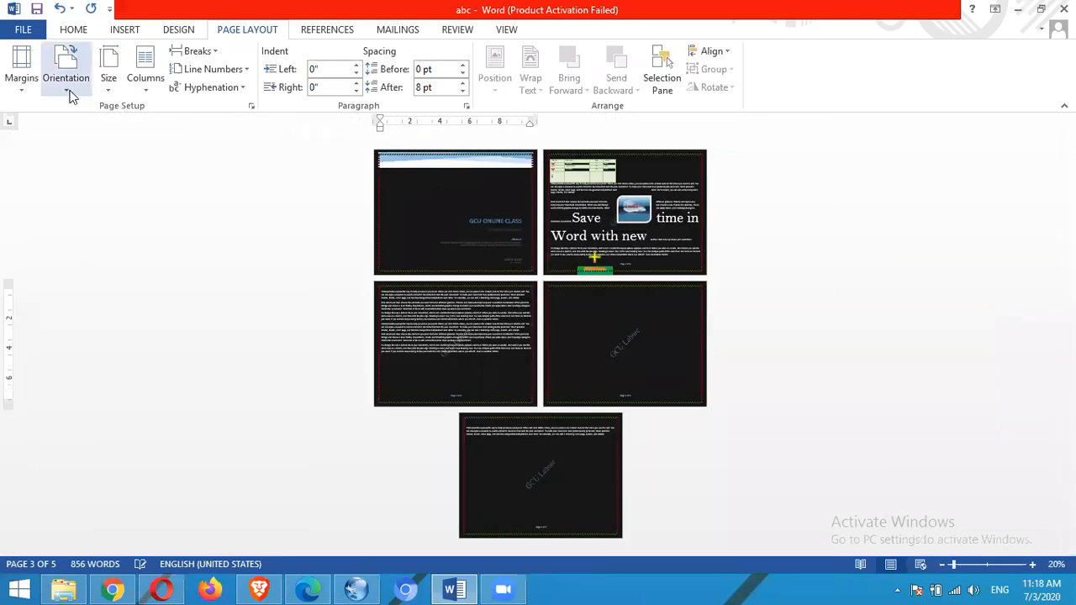
Step: Set the document's page orientation back to portrait and return to a readable view of the third page
click(68, 88)
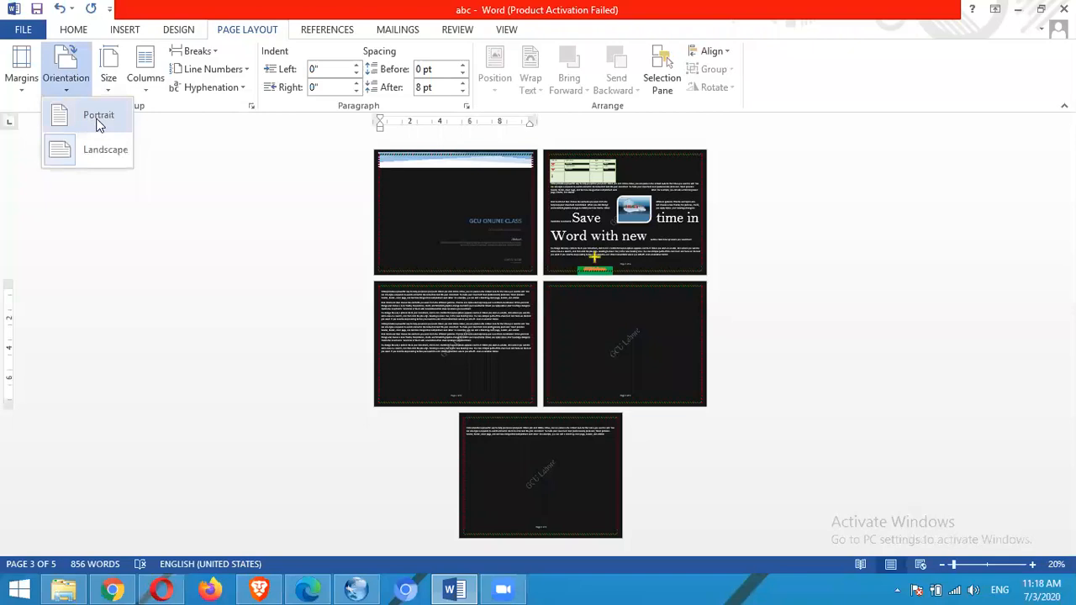
click(99, 119)
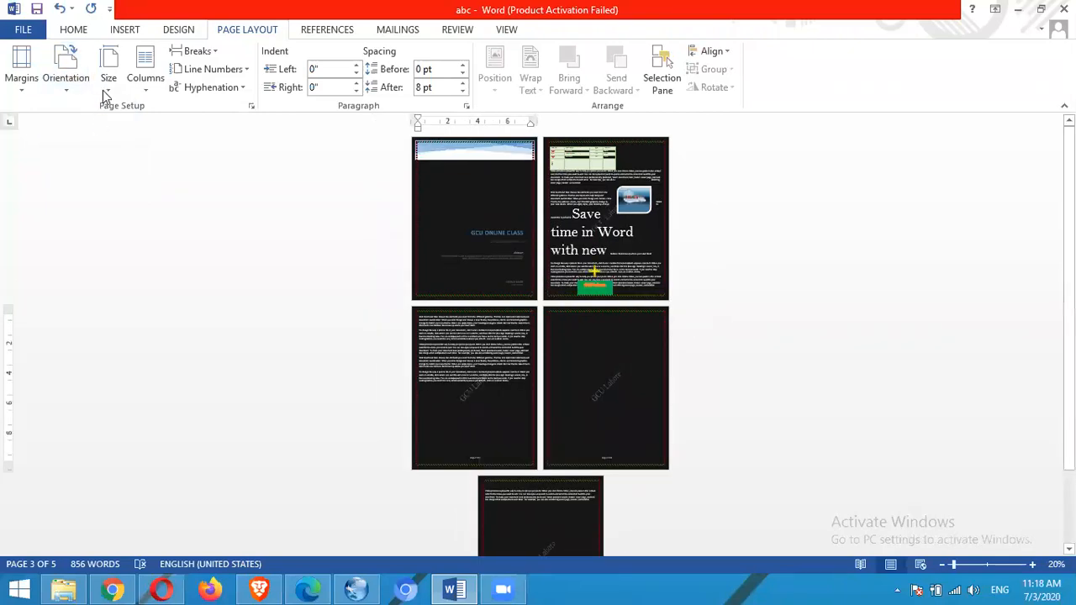
click(1033, 565)
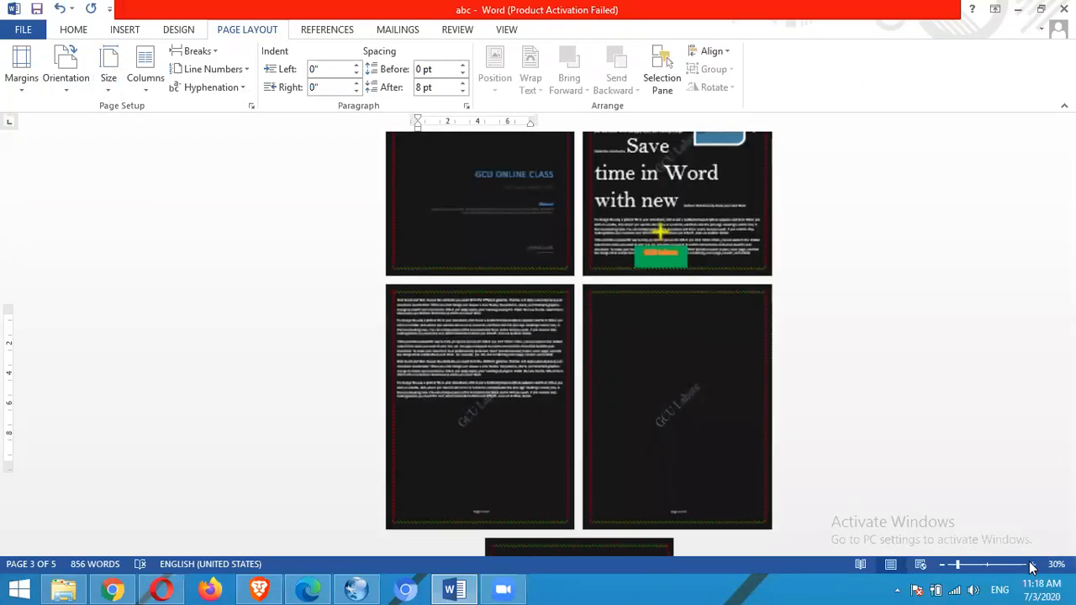
click(1033, 565)
click(1032, 566)
click(1032, 565)
click(1033, 565)
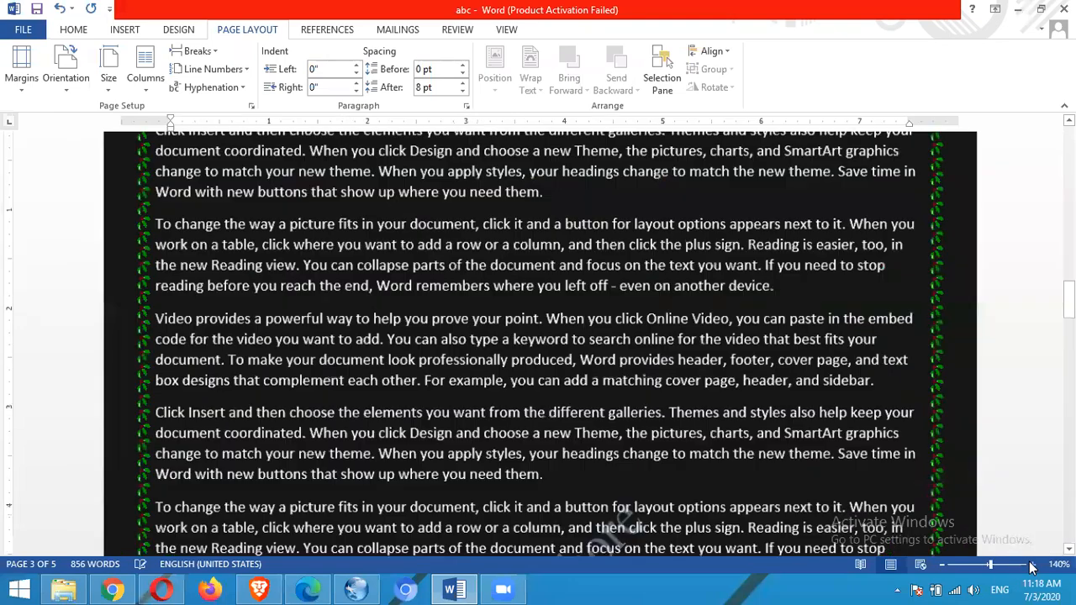
click(1033, 565)
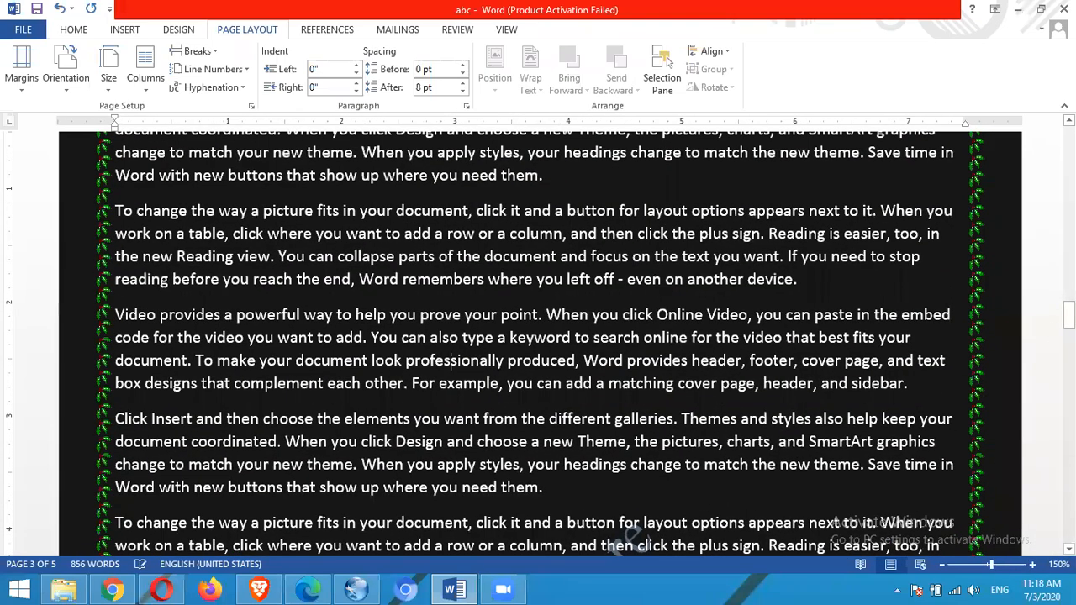
drag(1069, 321, 1069, 306)
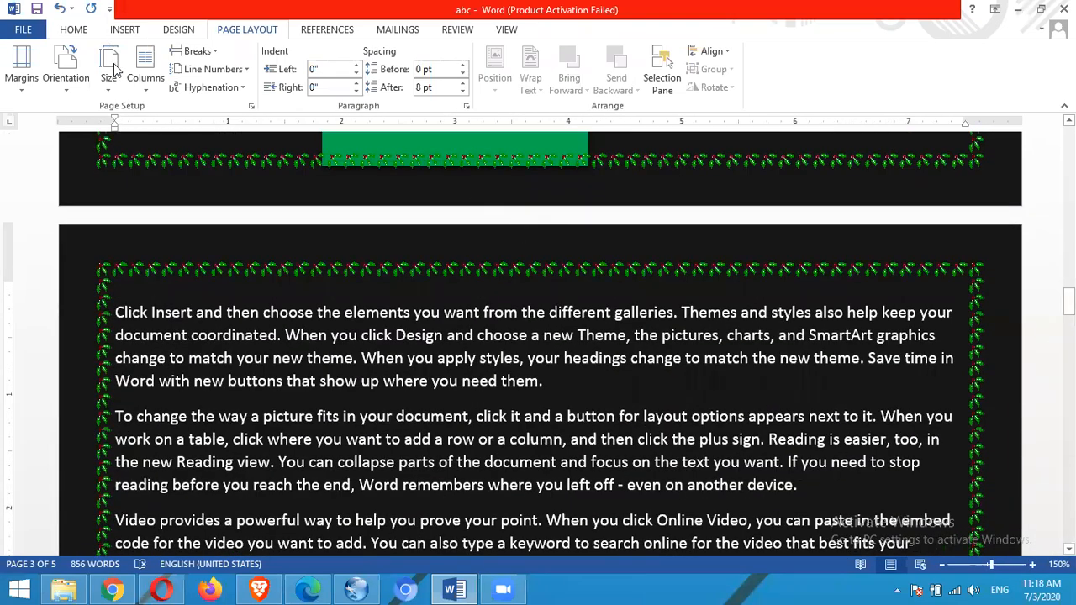
Step: Examine the preset paper sizes and the further sizes offered in Page Setup, cancelling without choosing one
click(113, 90)
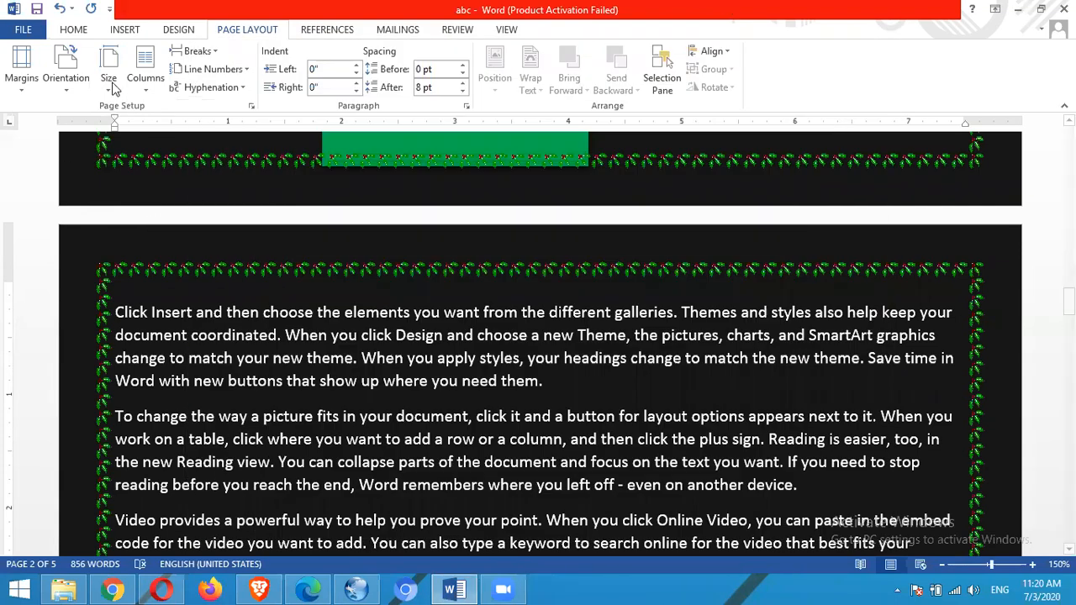
click(111, 86)
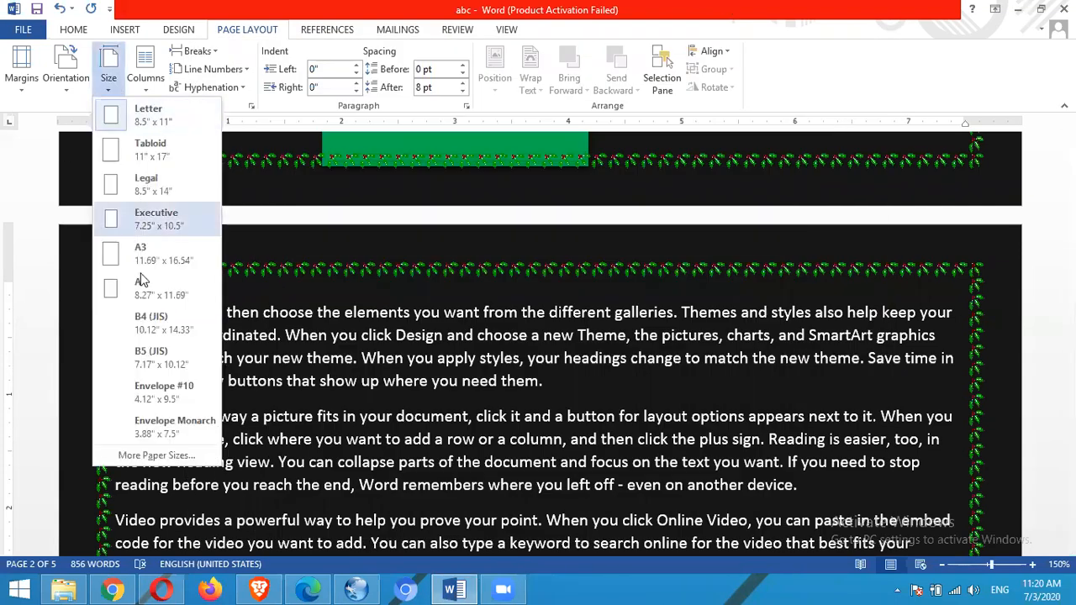
click(154, 455)
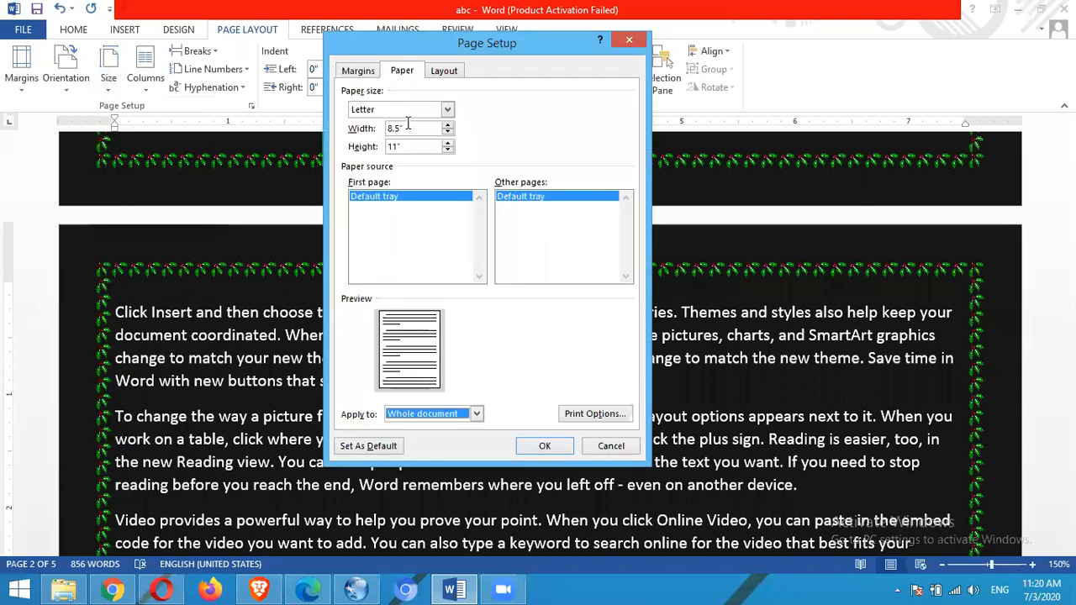
click(448, 112)
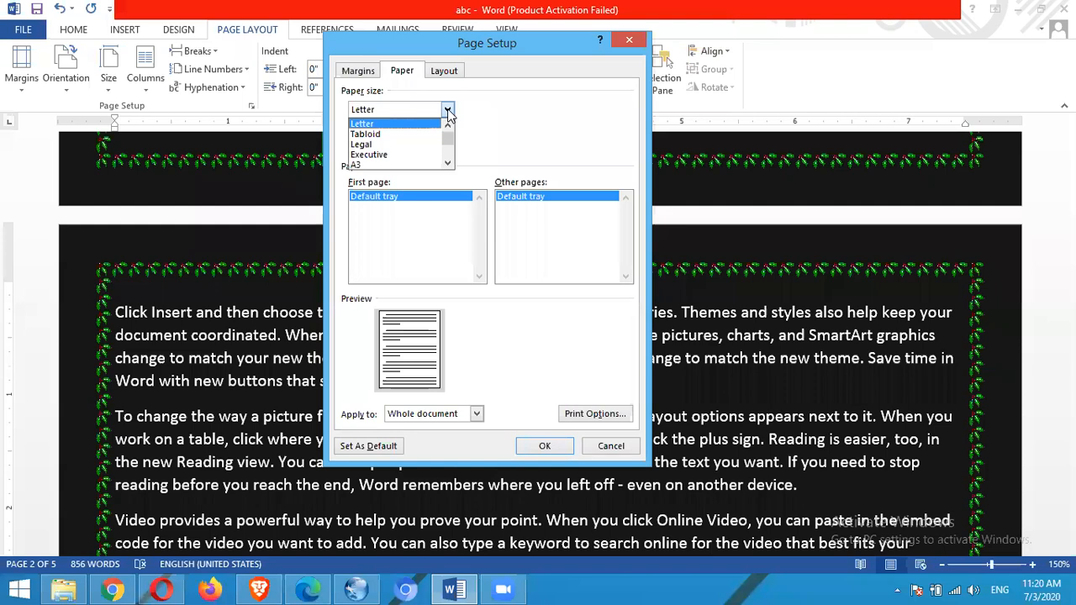
drag(446, 137, 448, 162)
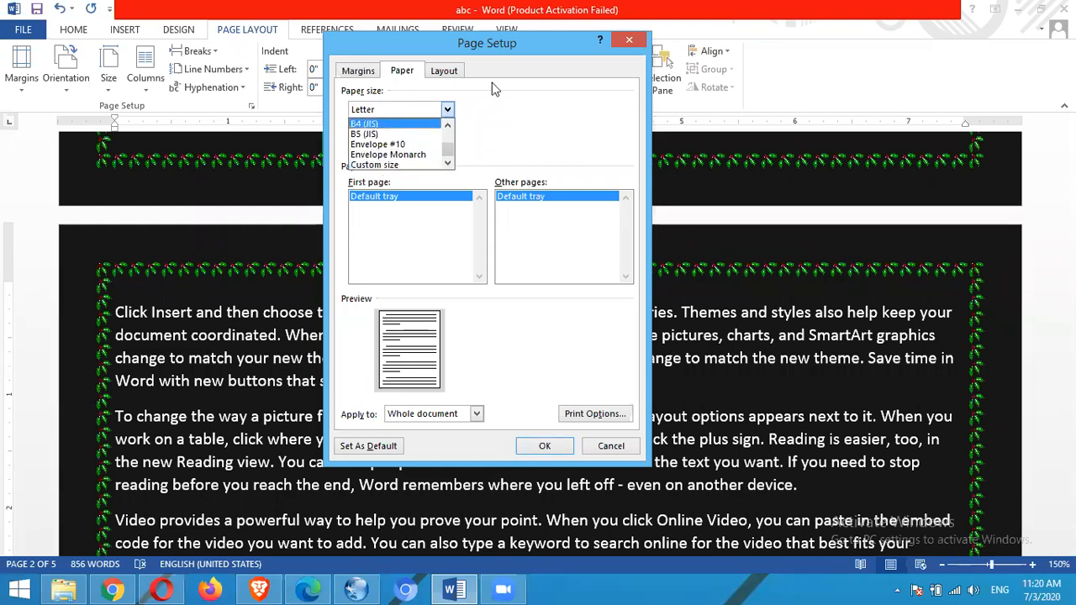
click(611, 446)
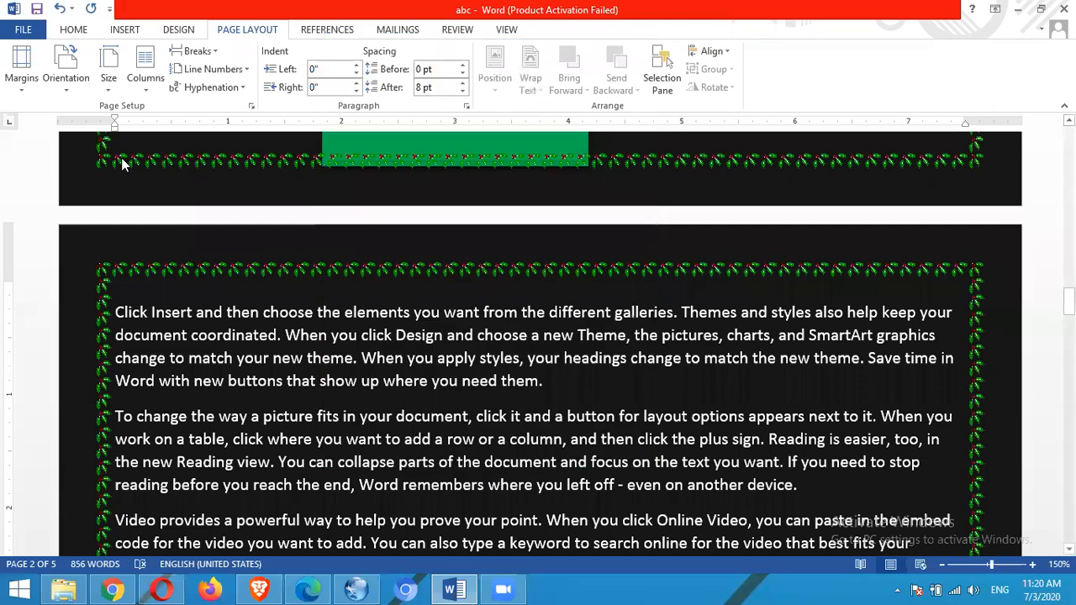
Step: Look over the column presets and lay out the document's entire text in two columns
click(143, 84)
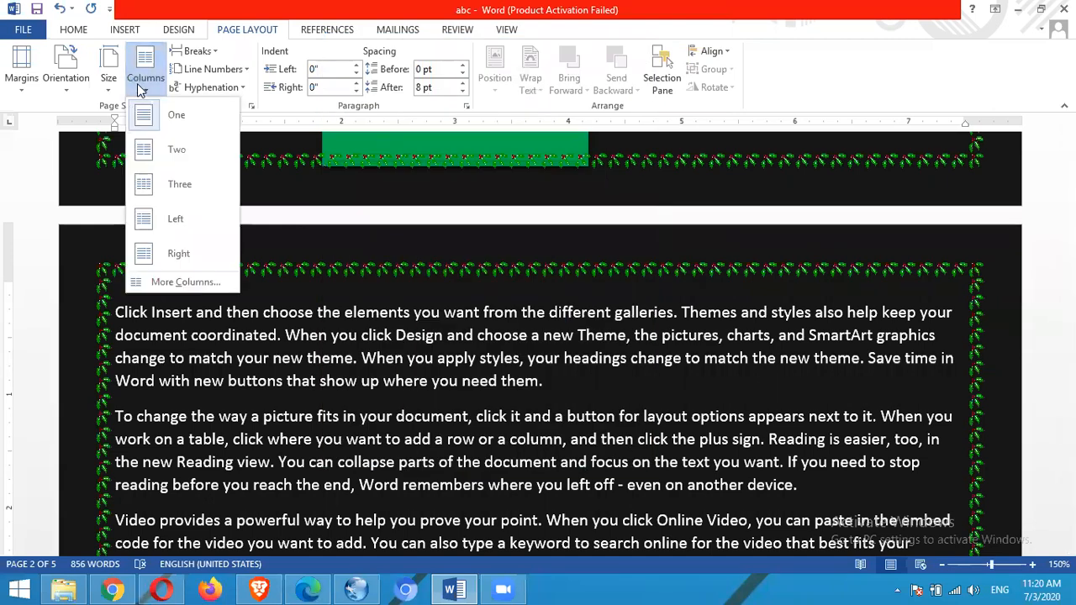
click(536, 388)
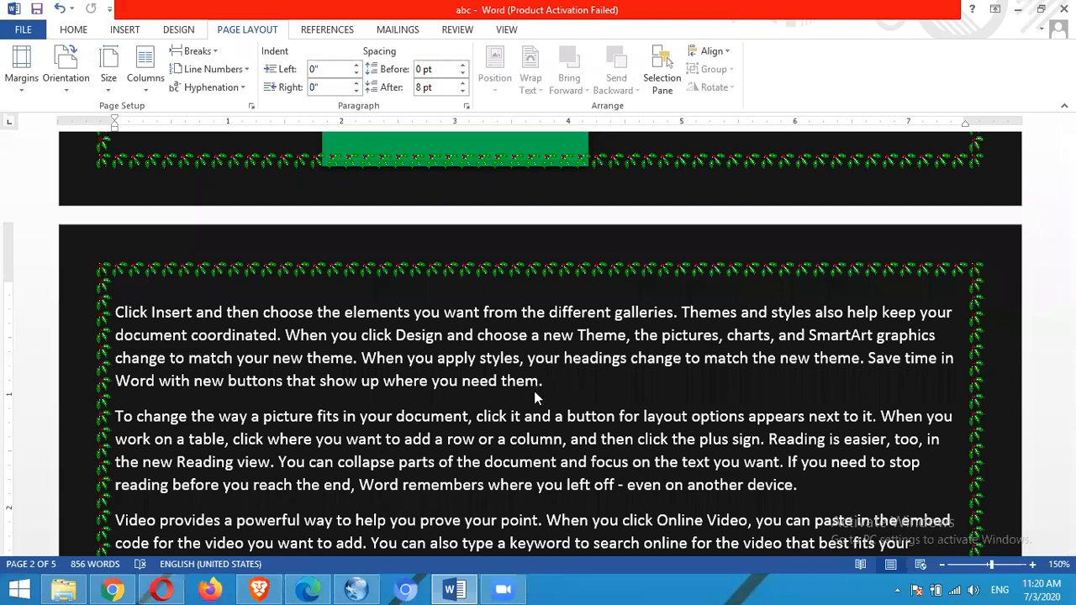
key(ctrl+a)
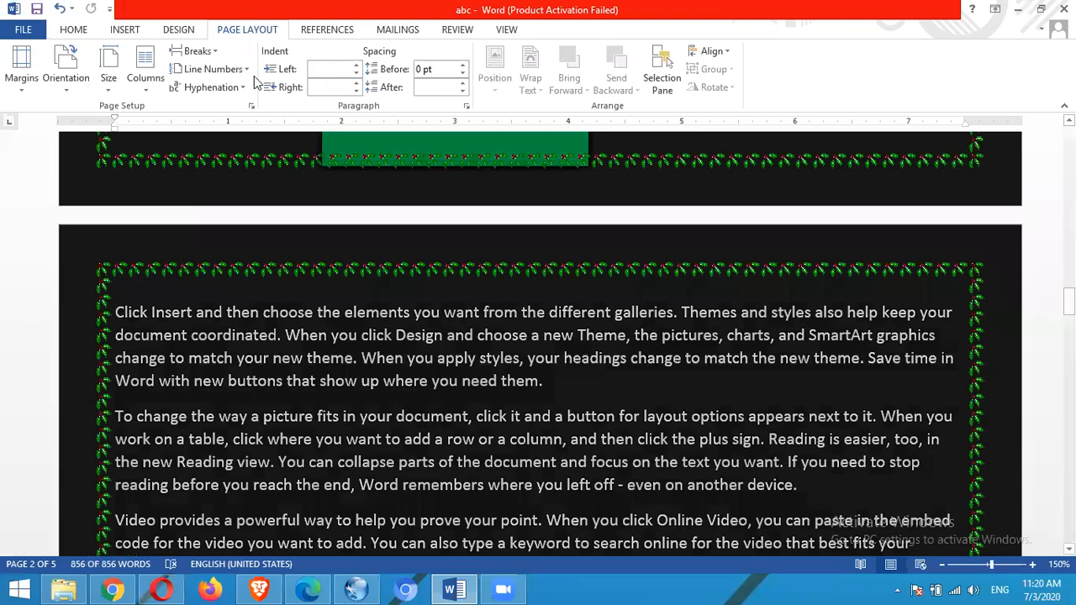
click(148, 94)
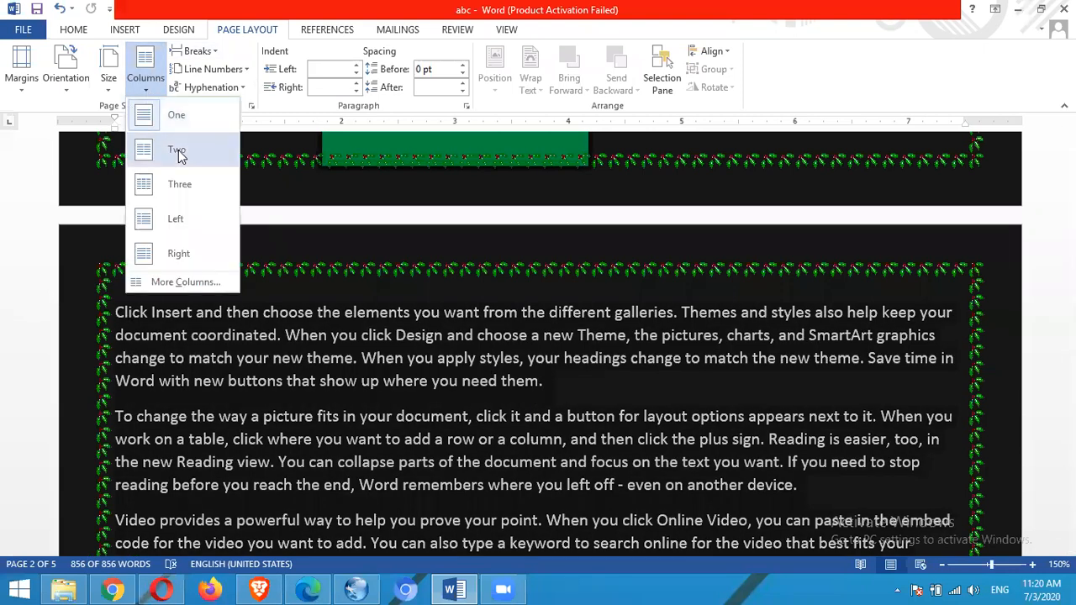
click(178, 151)
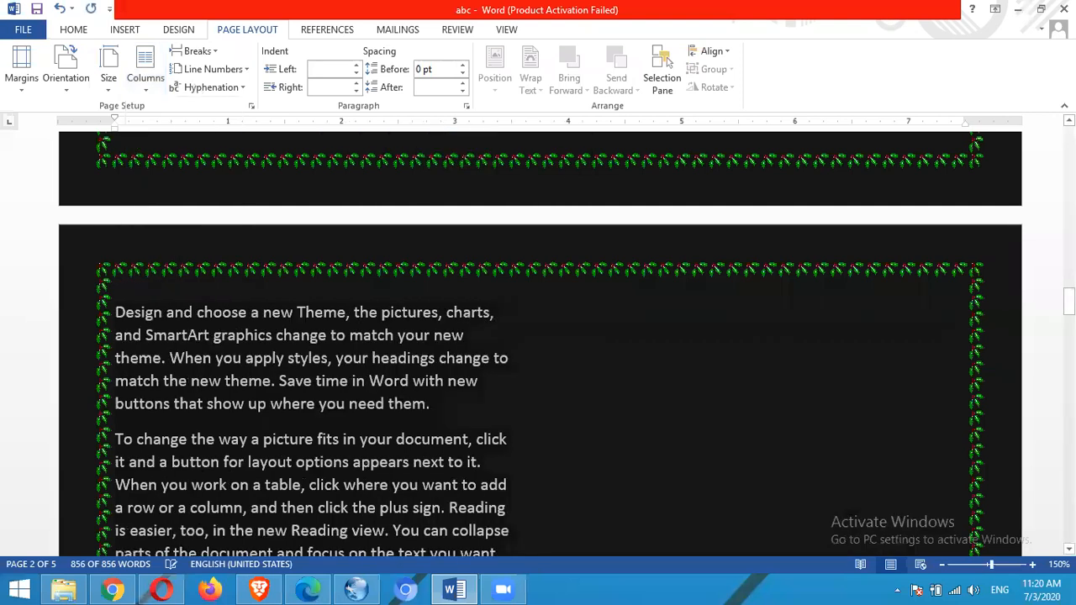
Step: Delete the green "GCU Lahore" shape and the light bulb picture from the two-column text
drag(1070, 301, 1069, 249)
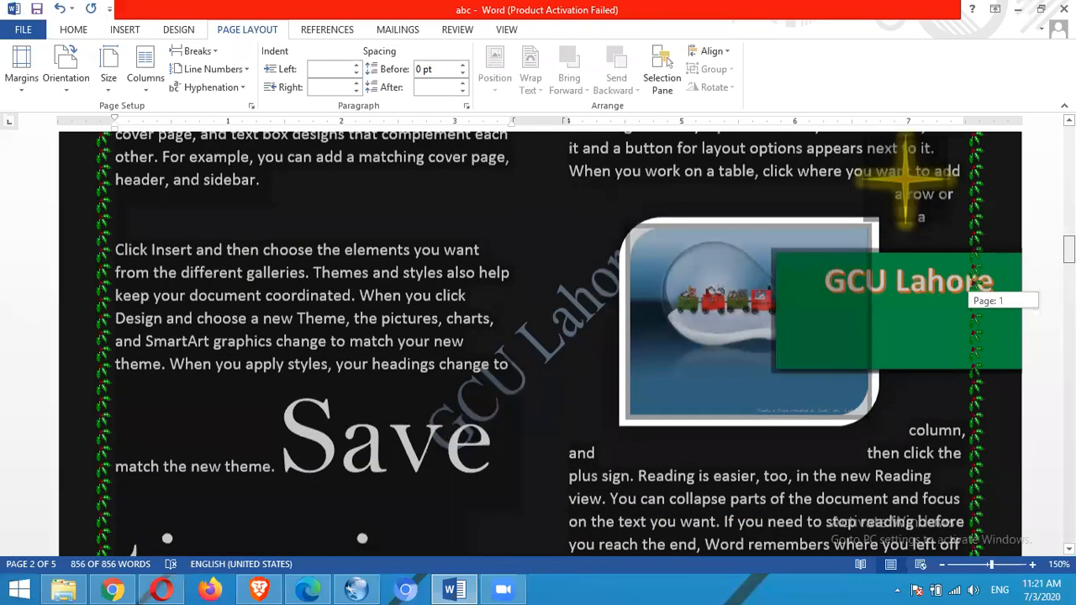
scroll(905, 353, up, 1)
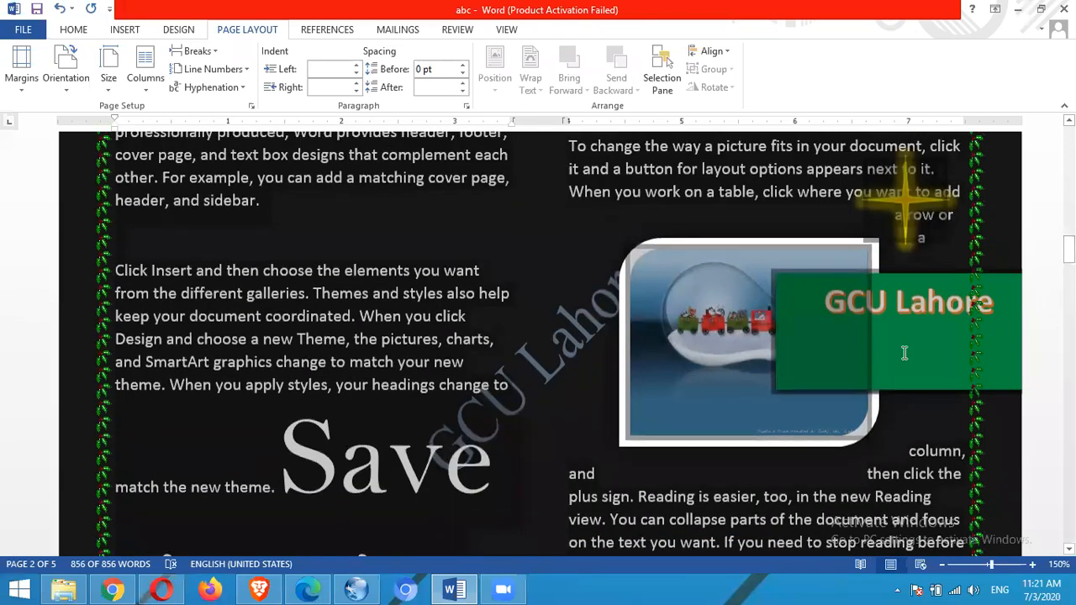
click(905, 353)
click(781, 355)
key(Delete)
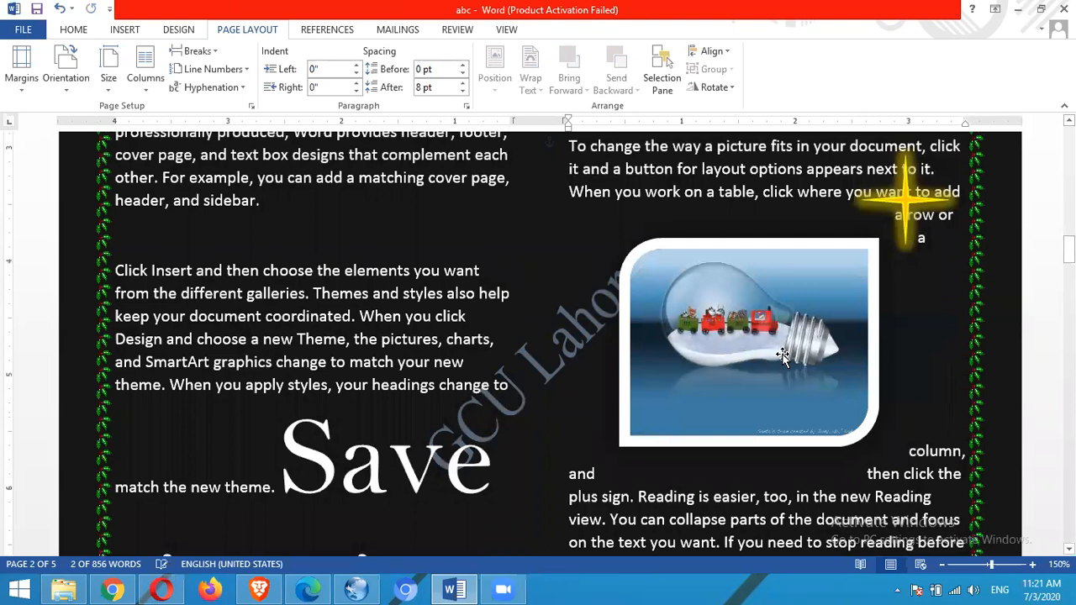
key(Delete)
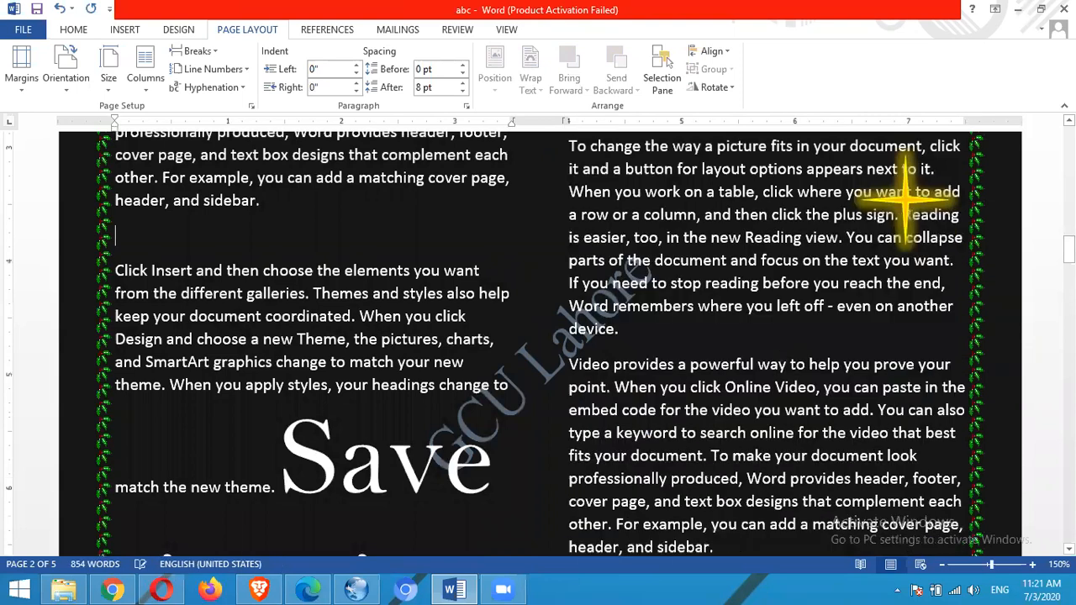
Step: Reduce the font size of the oversized words "Save time in Word" to 12
scroll(335, 224, down, 5)
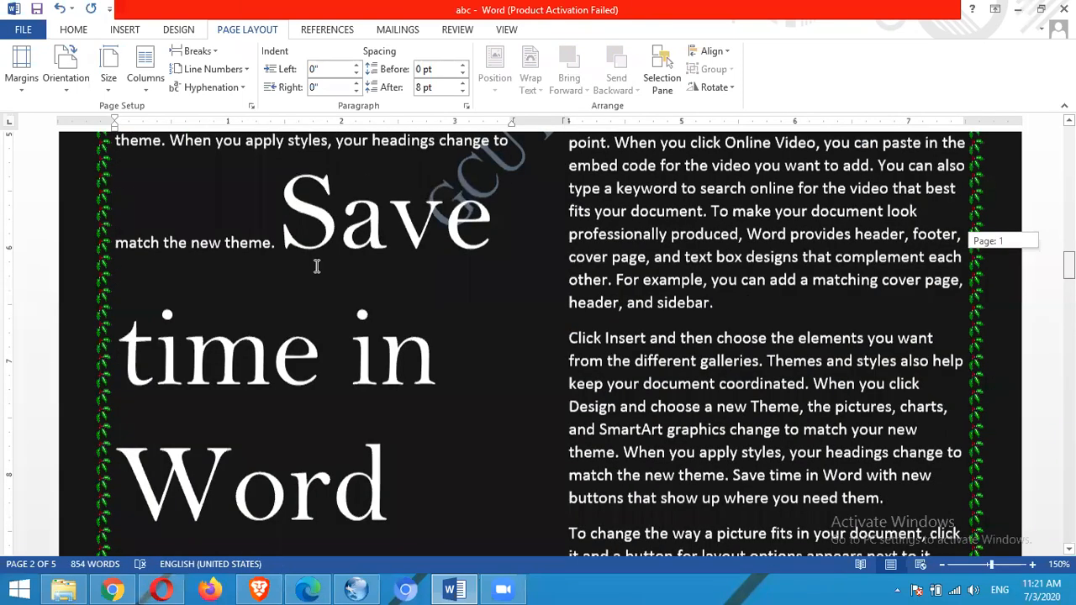
drag(405, 488, 282, 214)
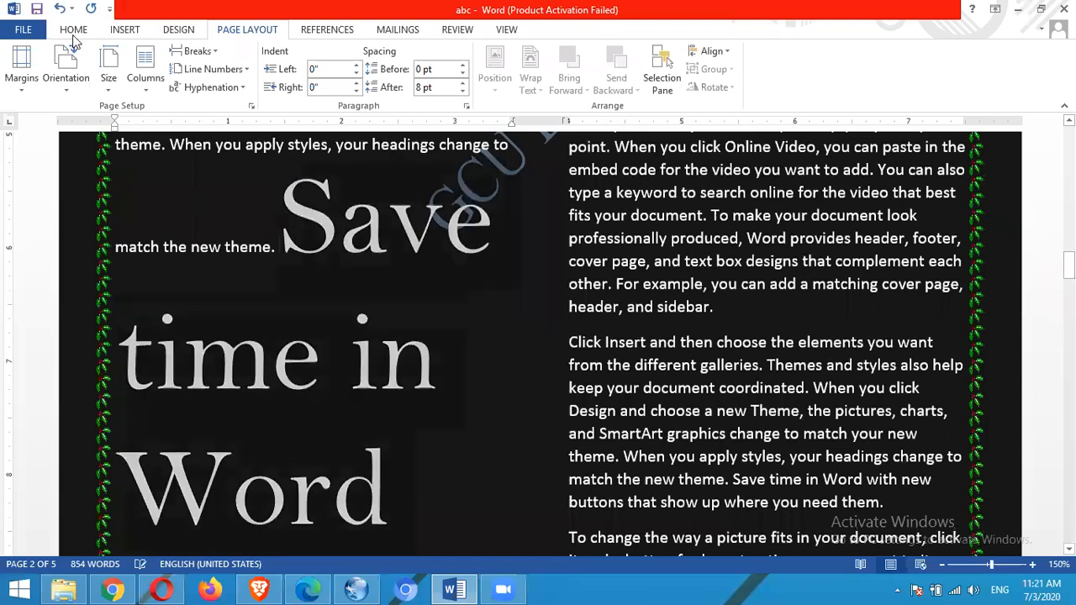
click(73, 29)
double_click(262, 58)
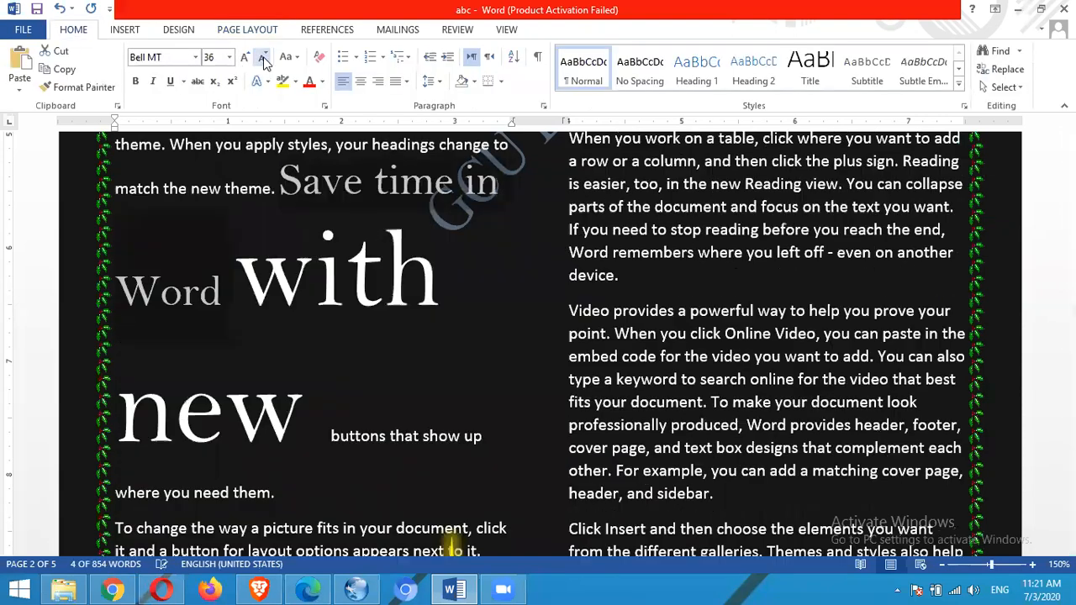
triple_click(264, 59)
triple_click(265, 60)
click(264, 59)
double_click(264, 60)
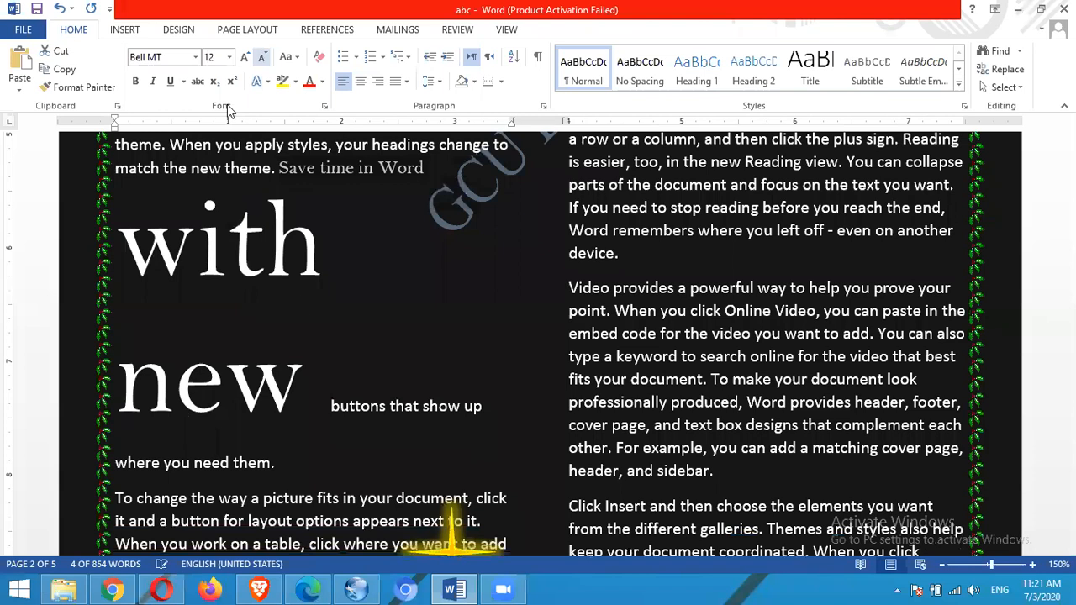
Step: Shrink the oversized words "with new" to match "Save time in Word" and deselect the text
drag(206, 312, 122, 237)
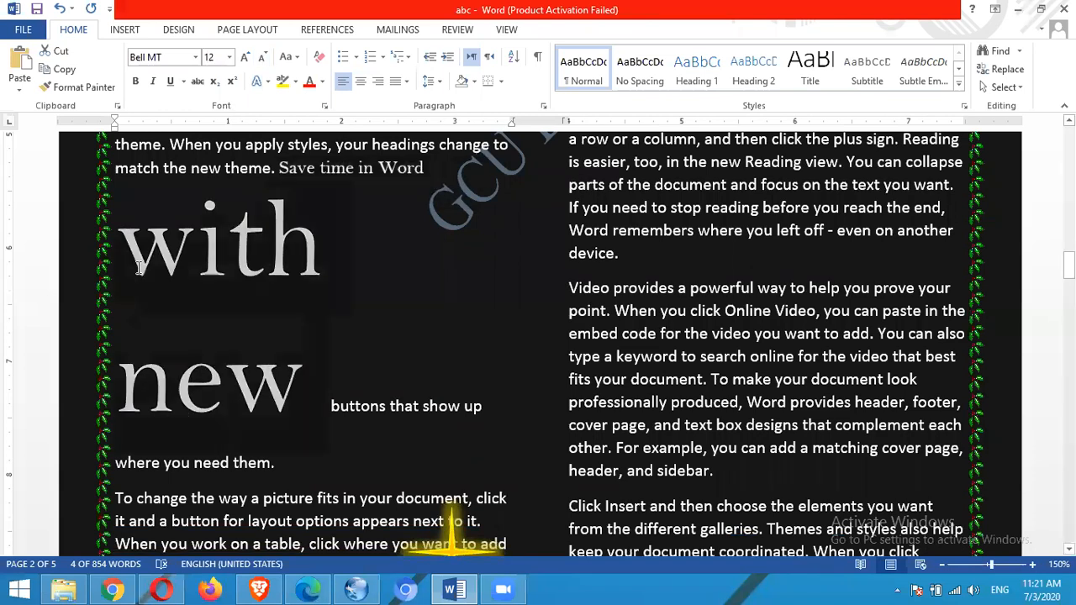
double_click(263, 58)
triple_click(263, 58)
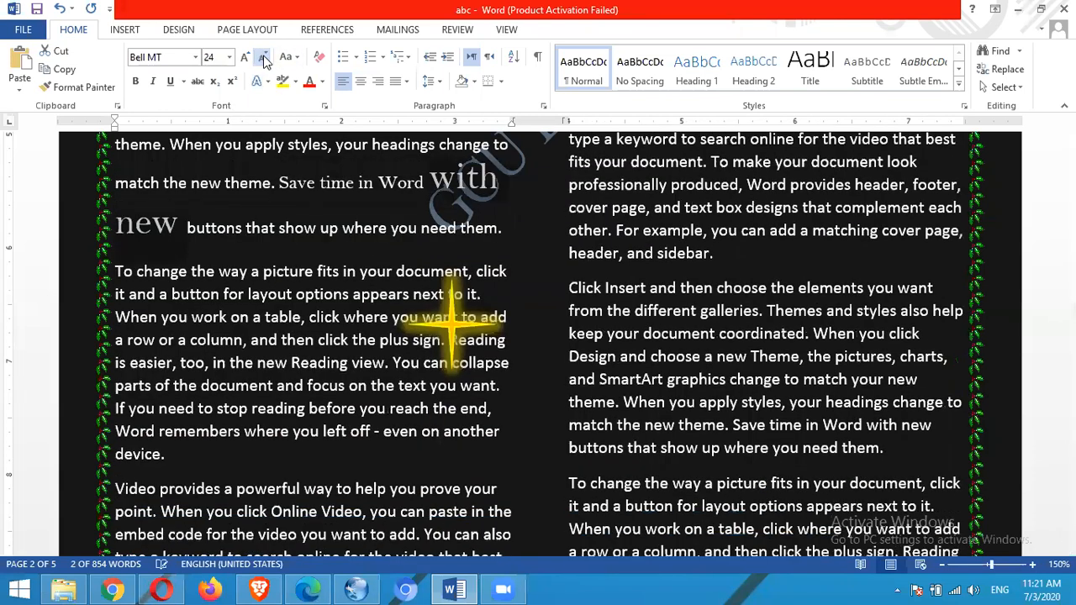
click(263, 58)
click(263, 58)
double_click(263, 58)
click(263, 58)
click(264, 61)
click(517, 316)
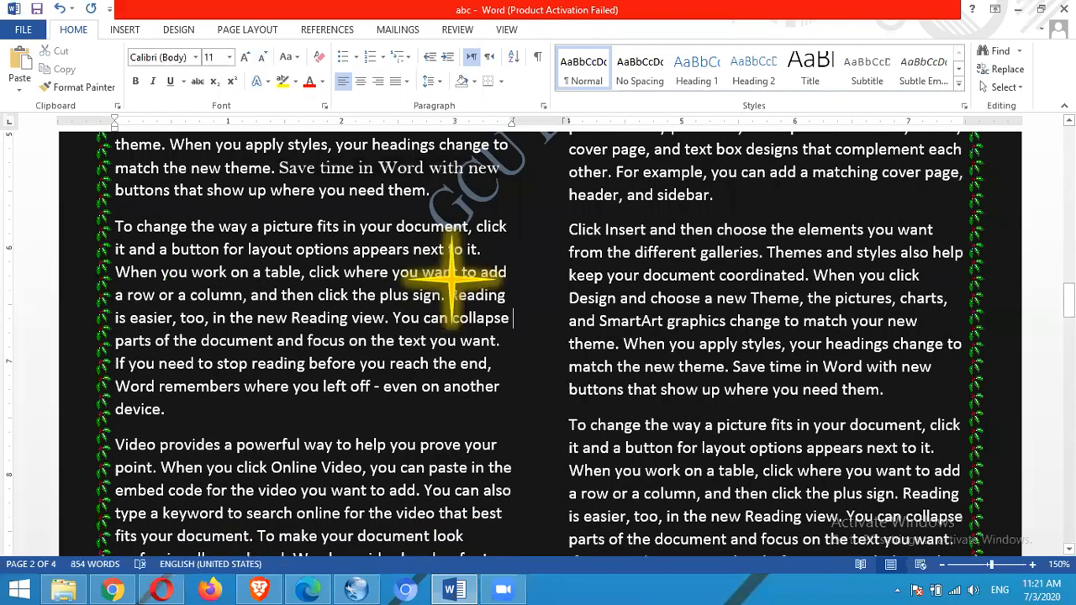
Step: Copy the document's entire text and paste it repeatedly into the blank third page to lengthen the document
mouse_move(1069, 300)
mouse_down()
mouse_move(1070, 332)
mouse_move(1069, 237)
mouse_move(1069, 292)
mouse_up()
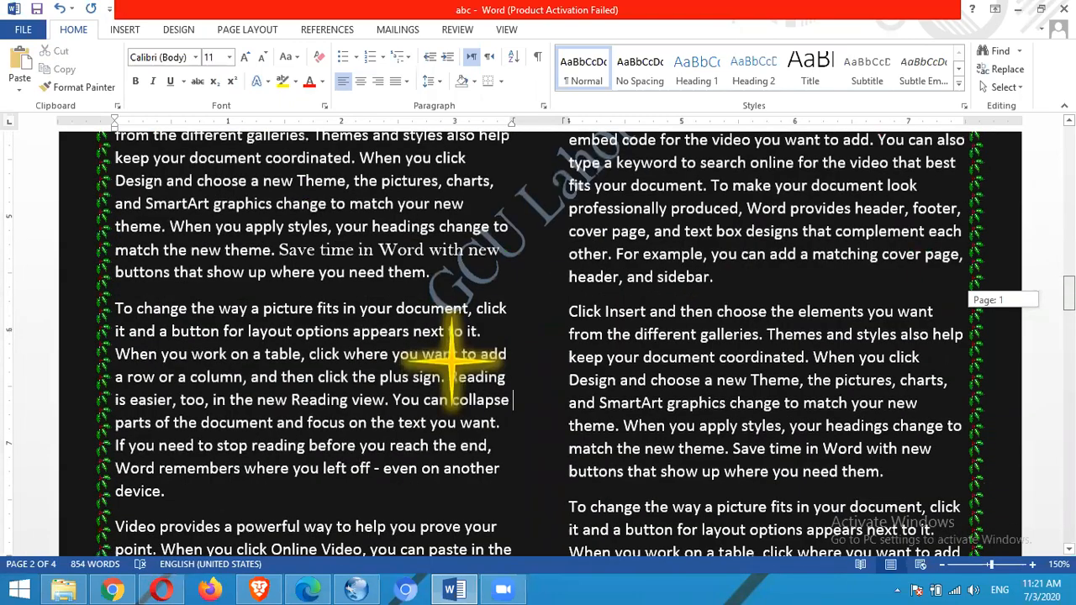
scroll(709, 362, down, 5)
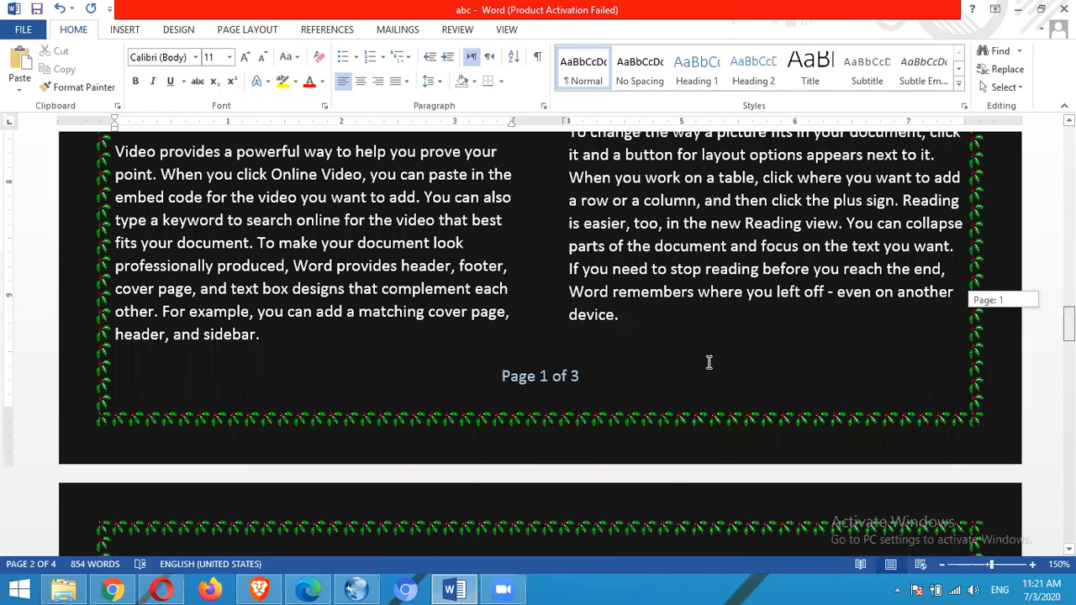
click(638, 327)
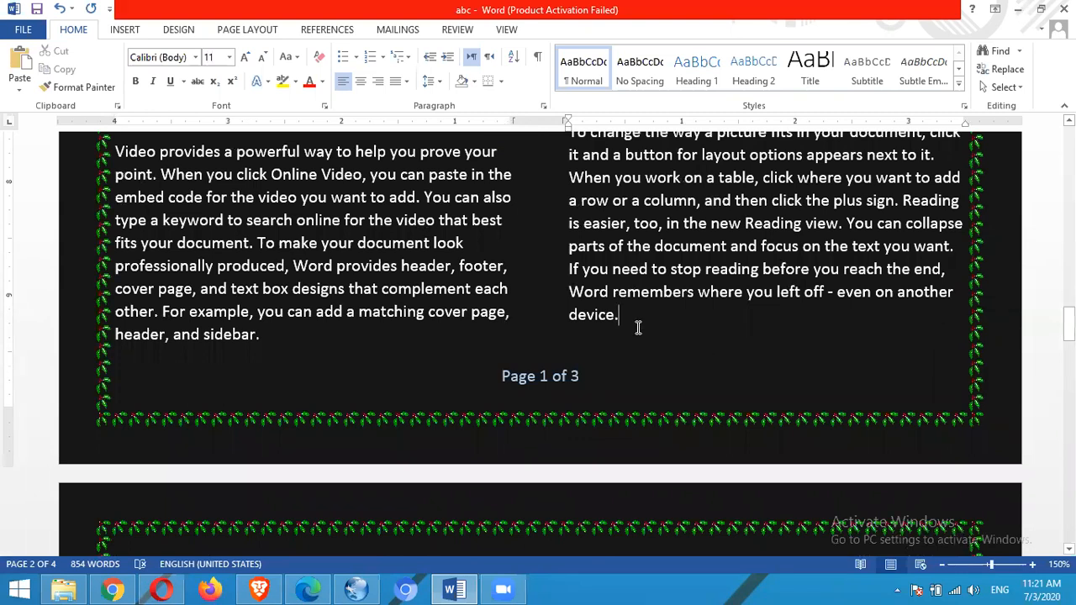
key(ctrl+a)
key(ctrl+c)
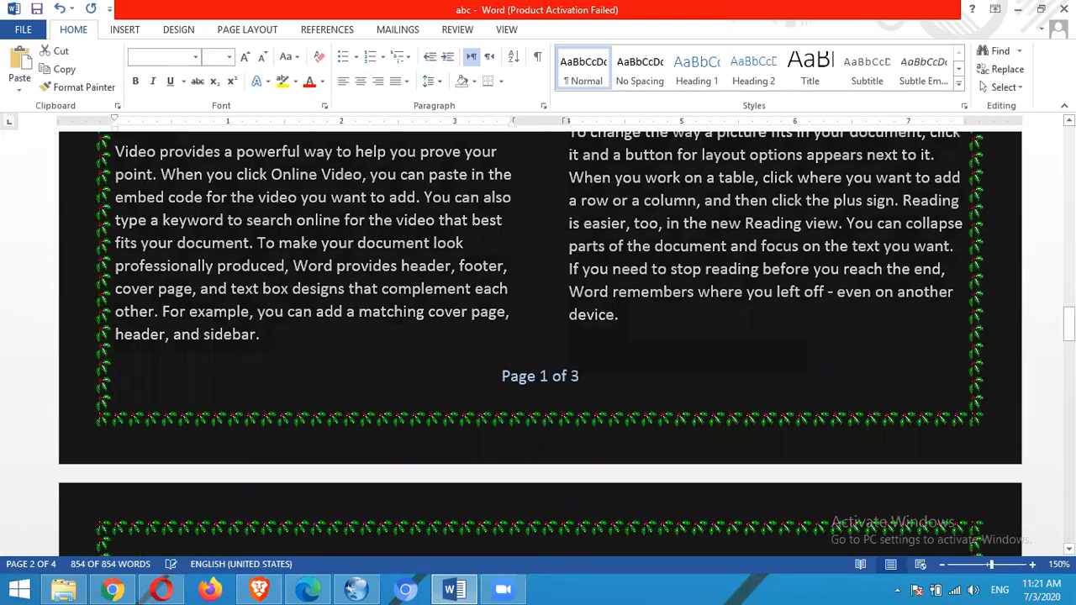
scroll(322, 379, down, 3)
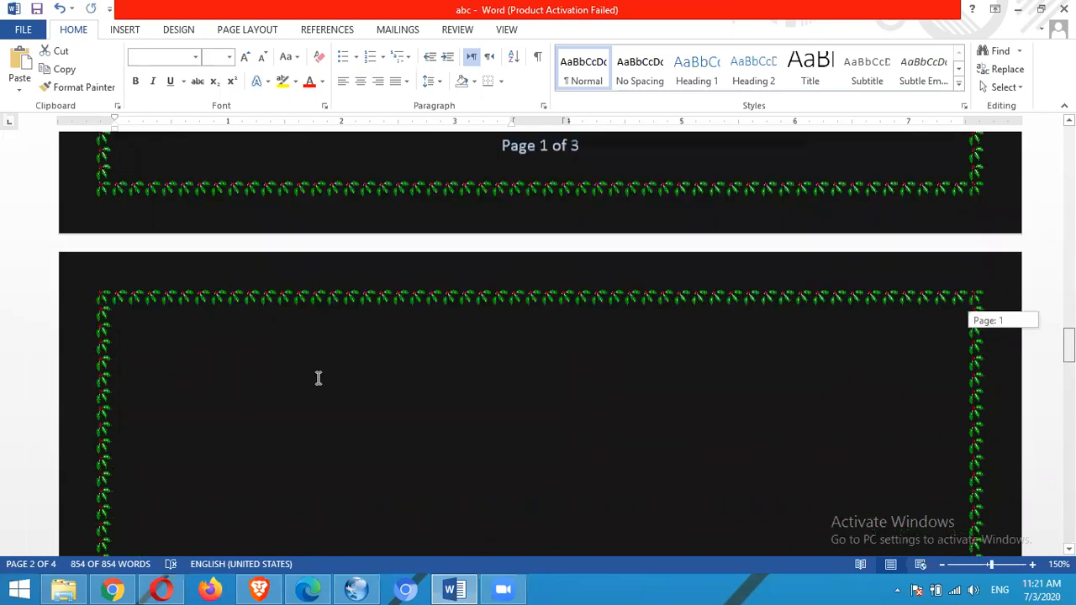
click(299, 371)
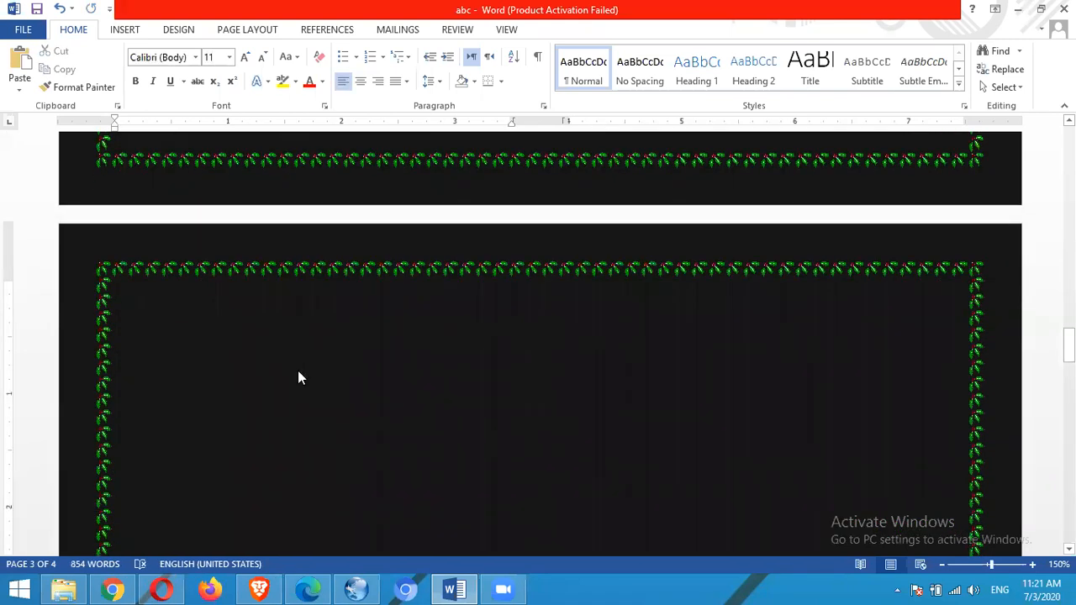
scroll(297, 372, down, 1)
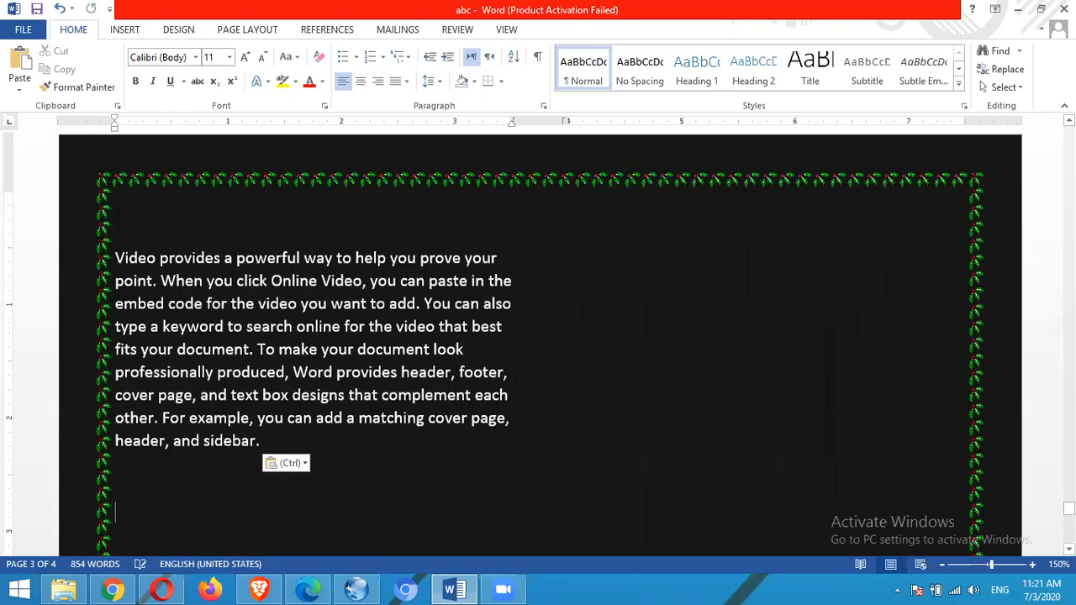
drag(1069, 509, 1069, 437)
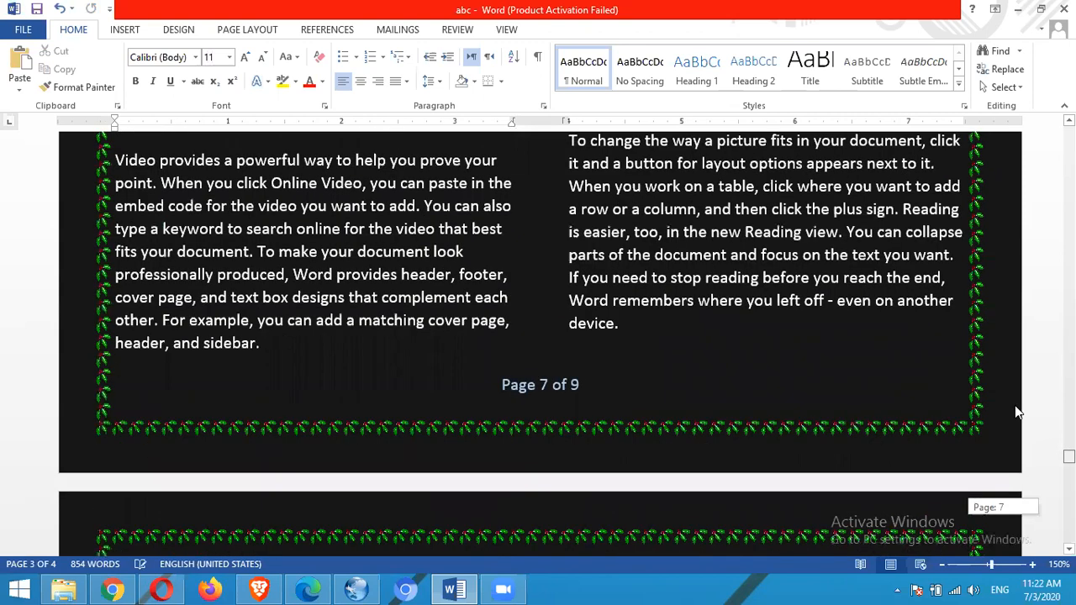
scroll(1014, 405, down, 3)
key(ctrl+v)
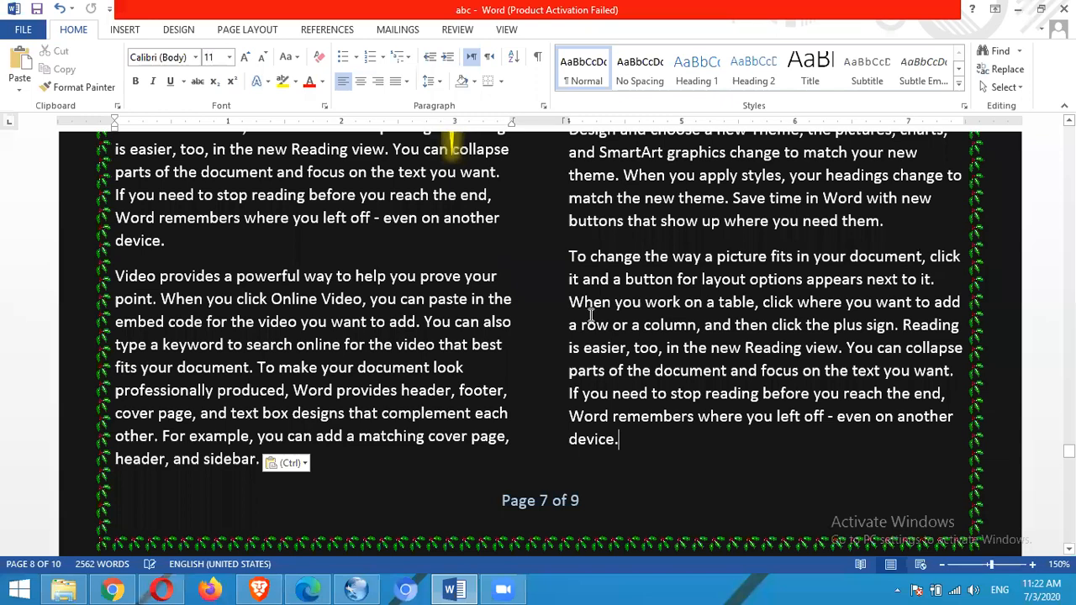
Step: Copy the closing paragraphs of page 7 from "Click Insert" onward and paste them repeatedly after "header, and sidebar."
scroll(591, 316, up, 4)
scroll(569, 286, up, 1)
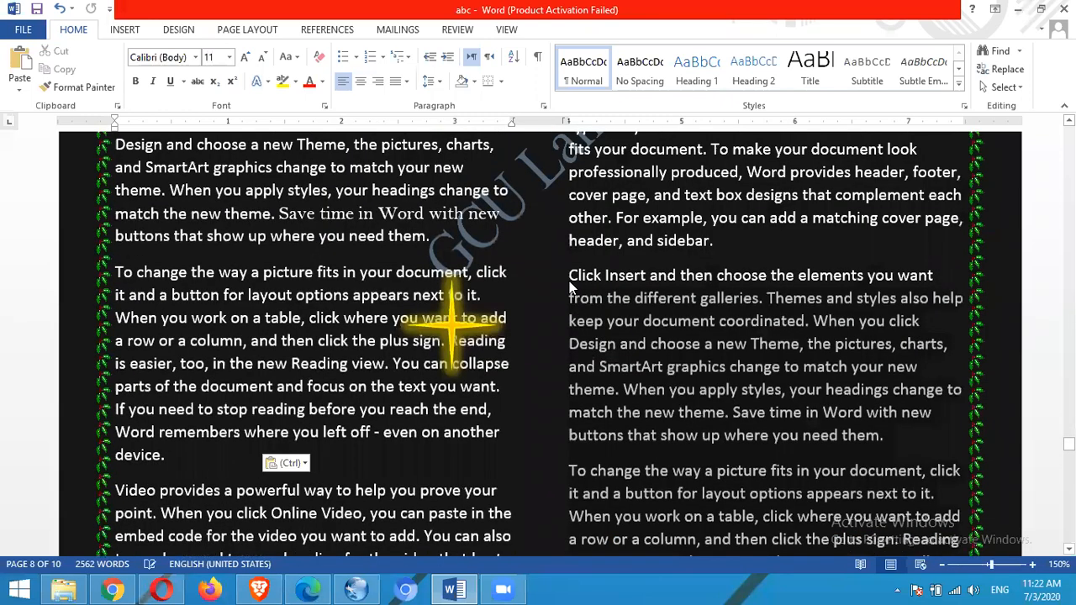
drag(569, 283, 569, 281)
key(ctrl+c)
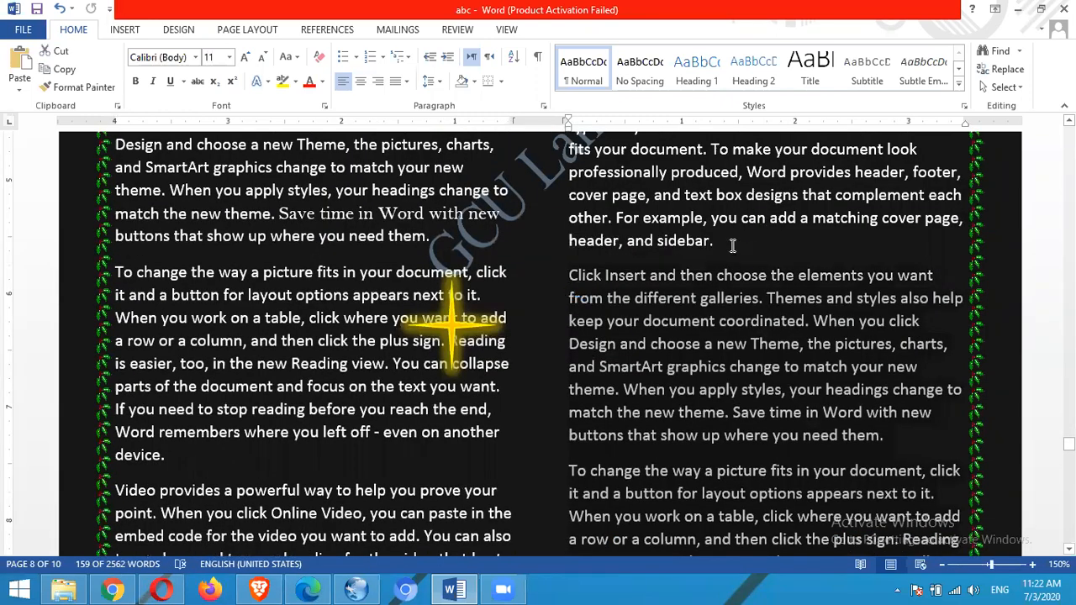
click(726, 242)
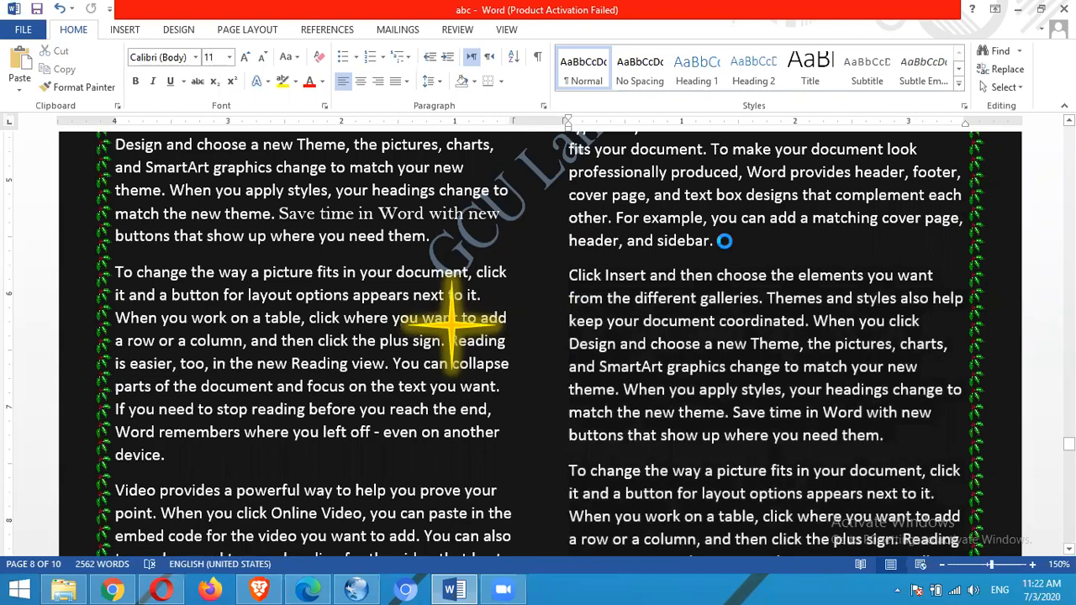
key(ctrl+v)
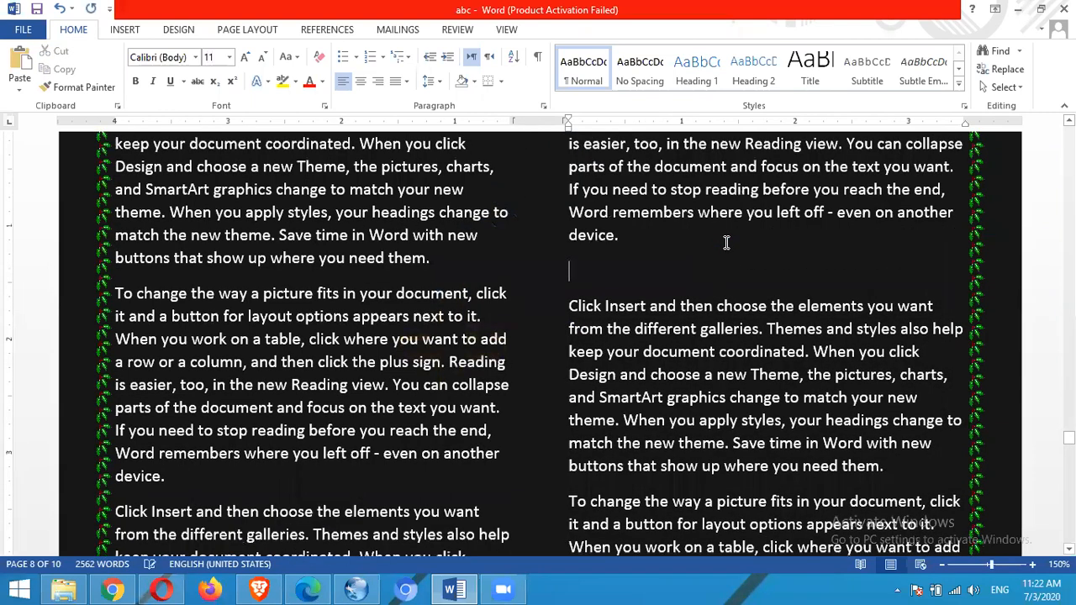
key(ctrl+v)
key(ctrl+v)
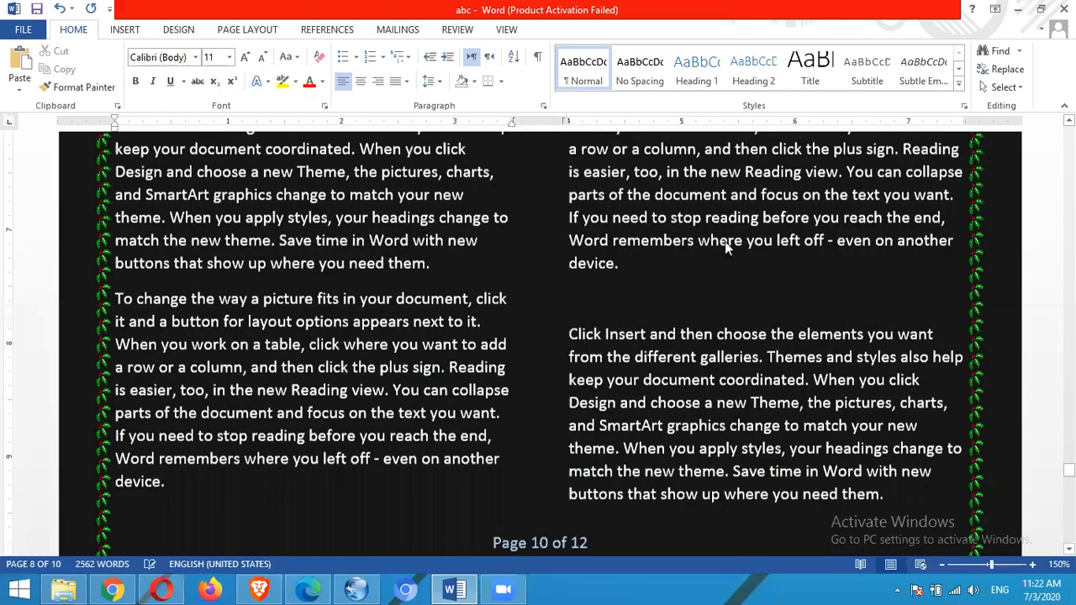
key(ctrl+v)
Step: Select the document's entire text and lay it out in three columns
drag(1070, 460, 1070, 393)
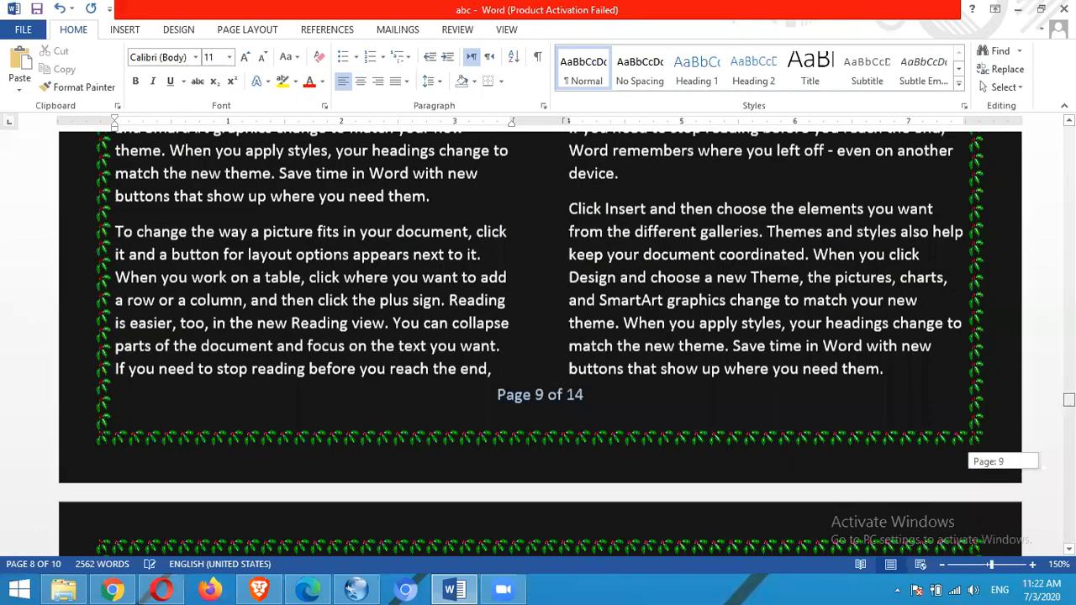
click(942, 565)
click(942, 566)
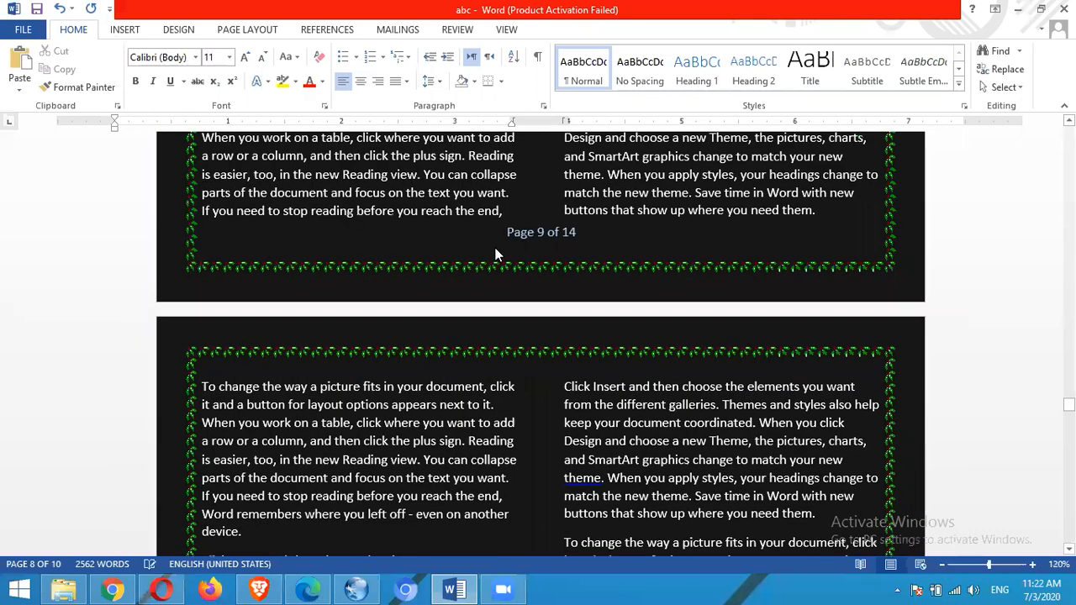
click(398, 422)
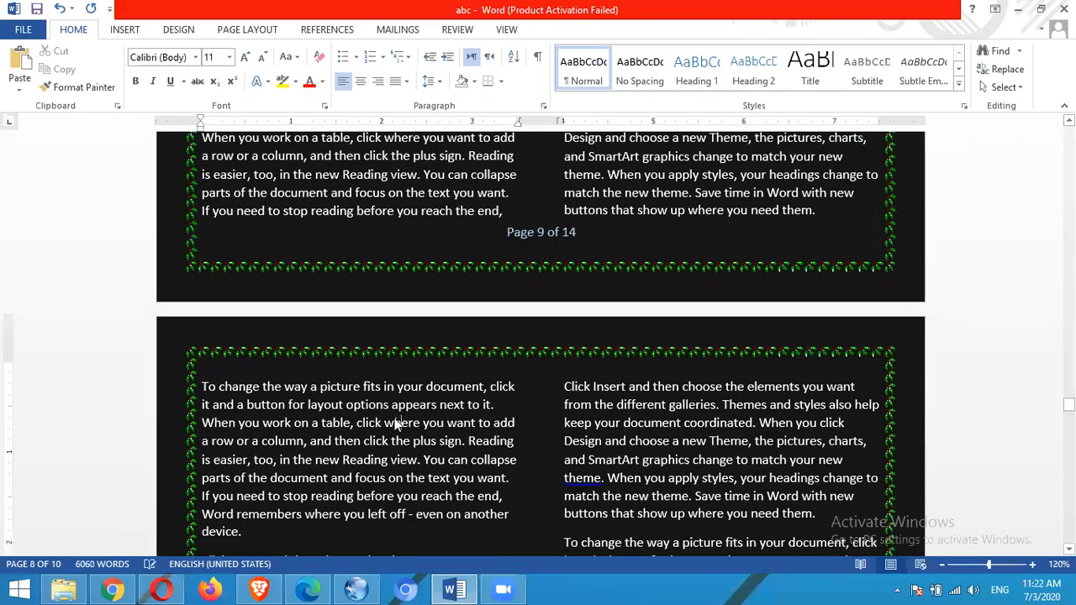
key(ctrl+a)
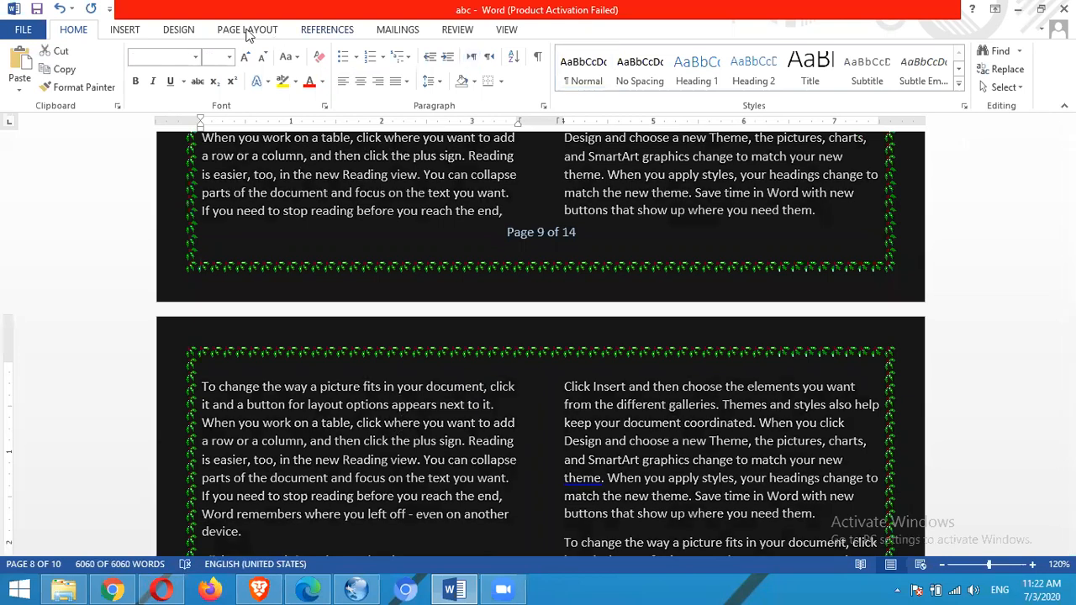
click(147, 86)
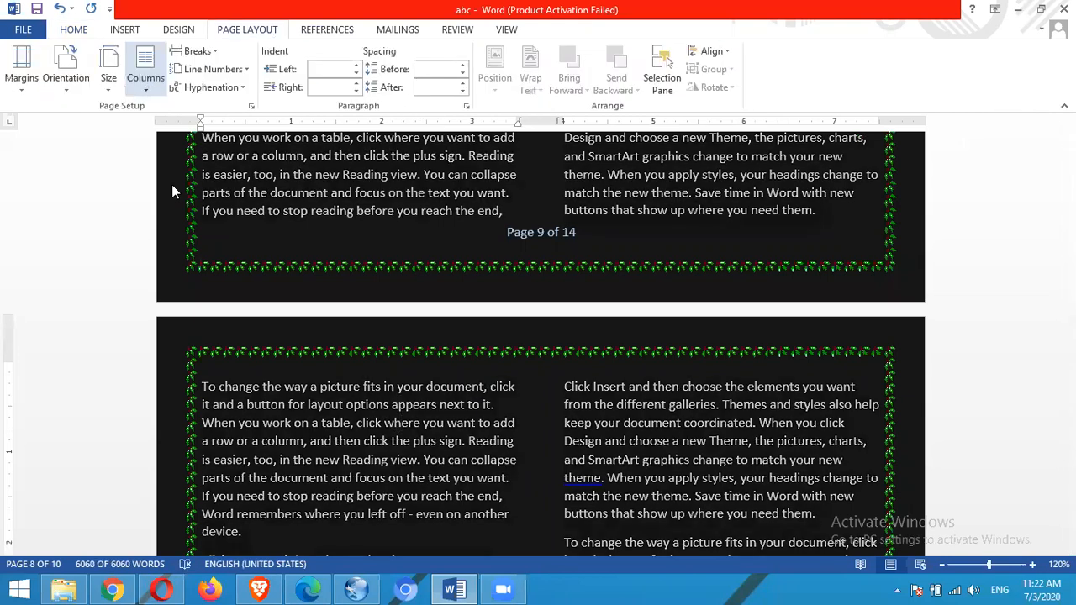
click(168, 191)
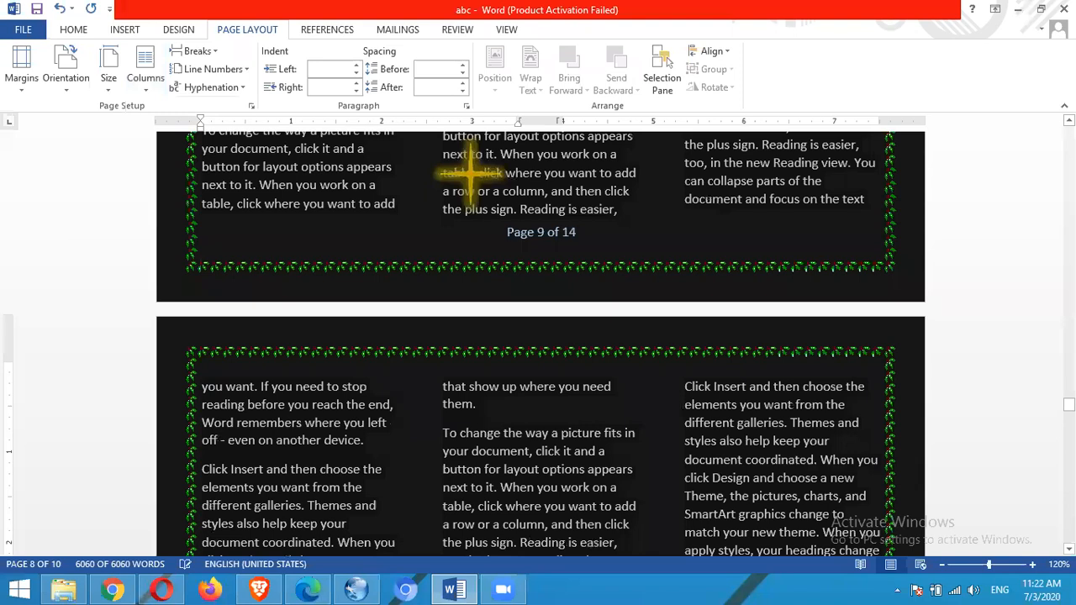
scroll(471, 172, down, 3)
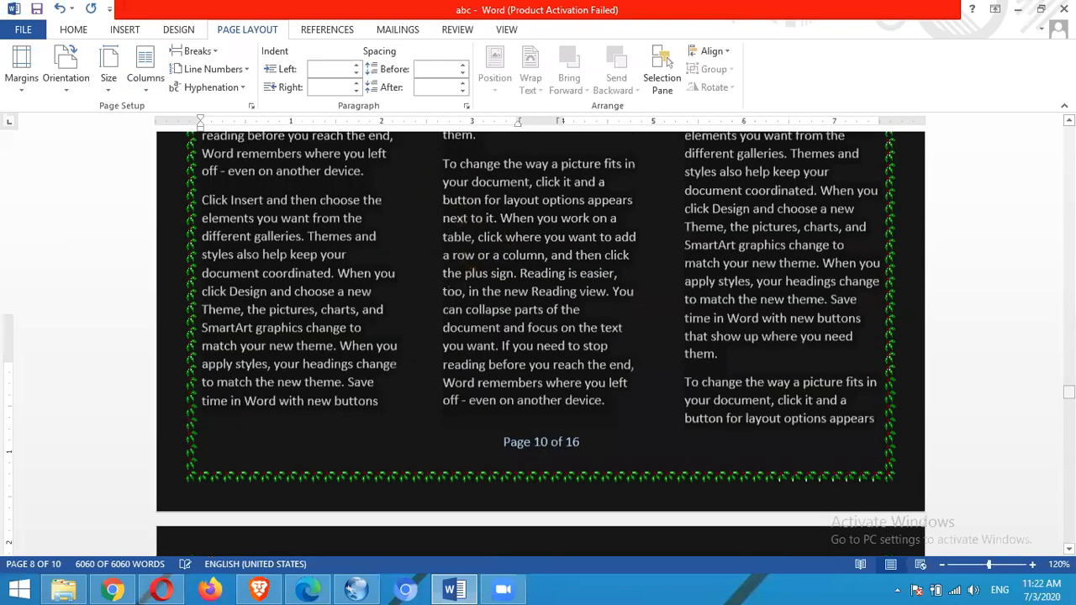
mouse_move(1070, 393)
mouse_down()
mouse_move(1070, 328)
mouse_move(1069, 379)
mouse_up()
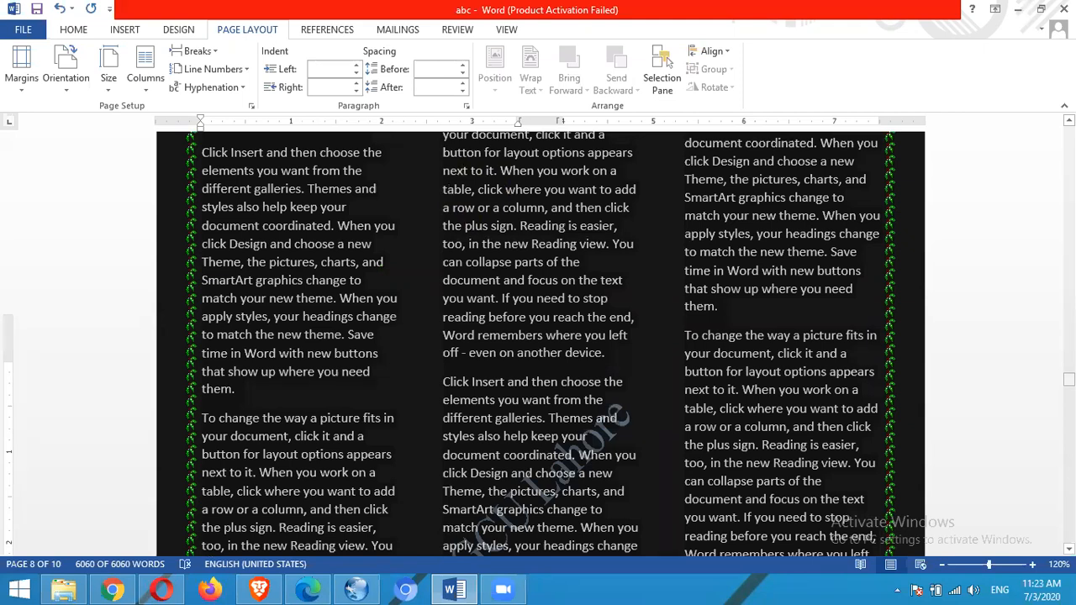
click(145, 93)
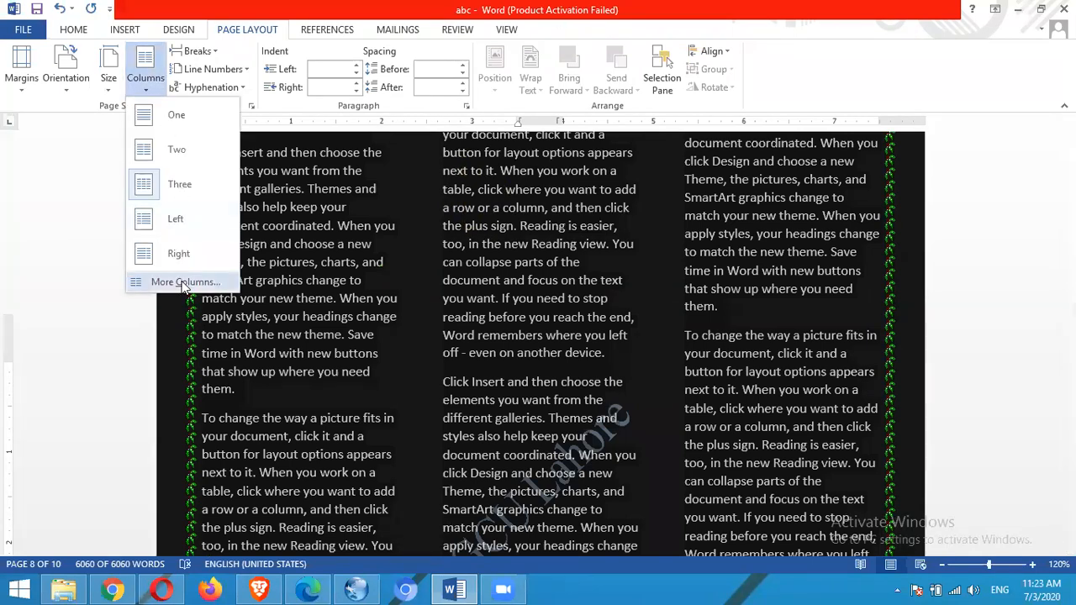
click(187, 282)
click(634, 107)
Step: Set the three equal columns of the selected text to a width of 2.3" with 0.3" spacing between them
click(145, 79)
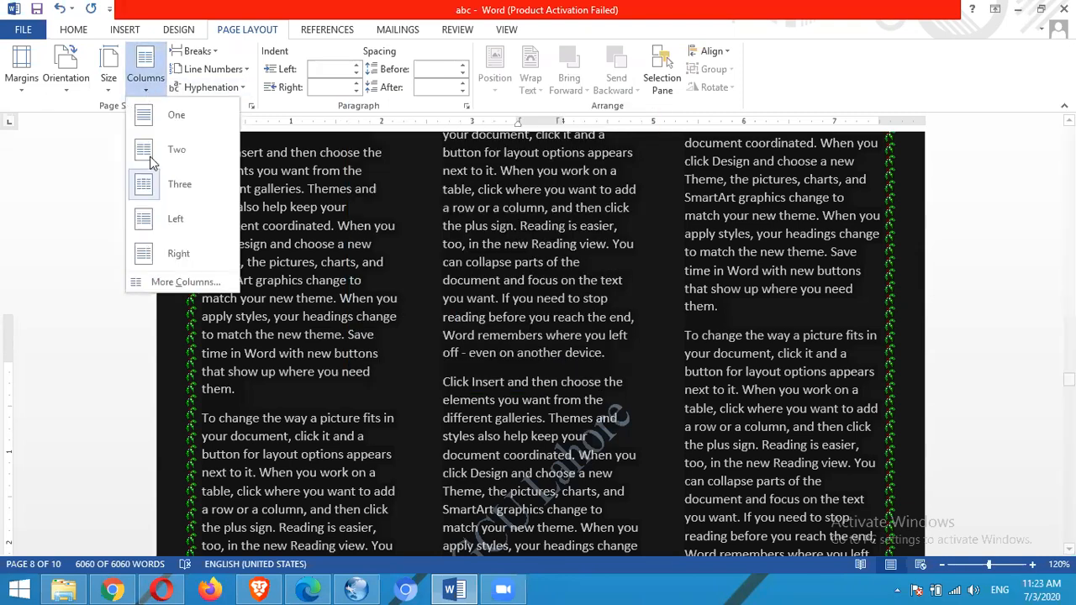
click(180, 283)
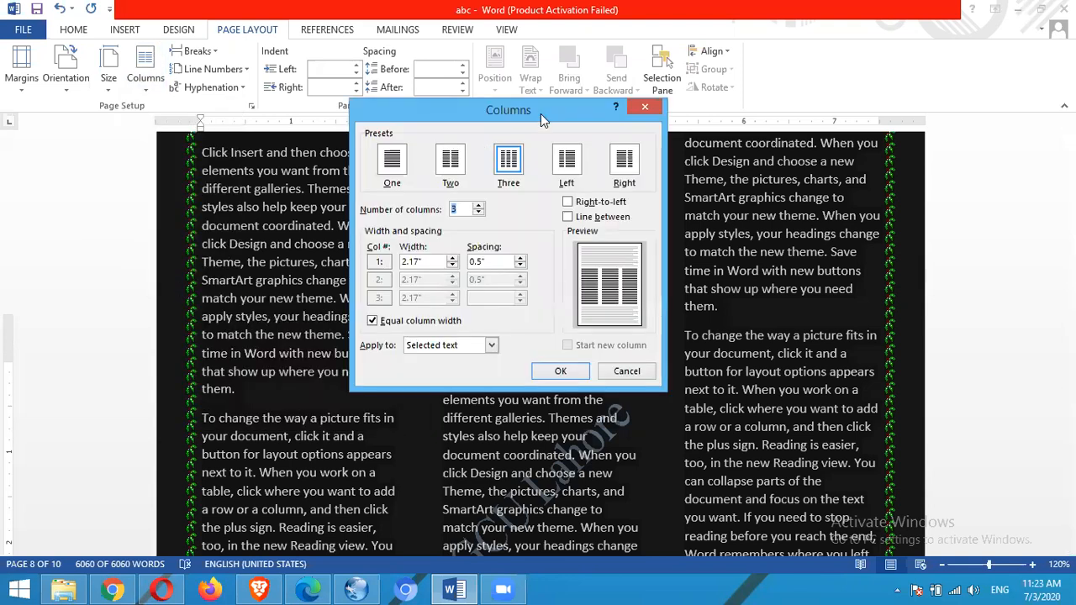
drag(543, 108, 544, 99)
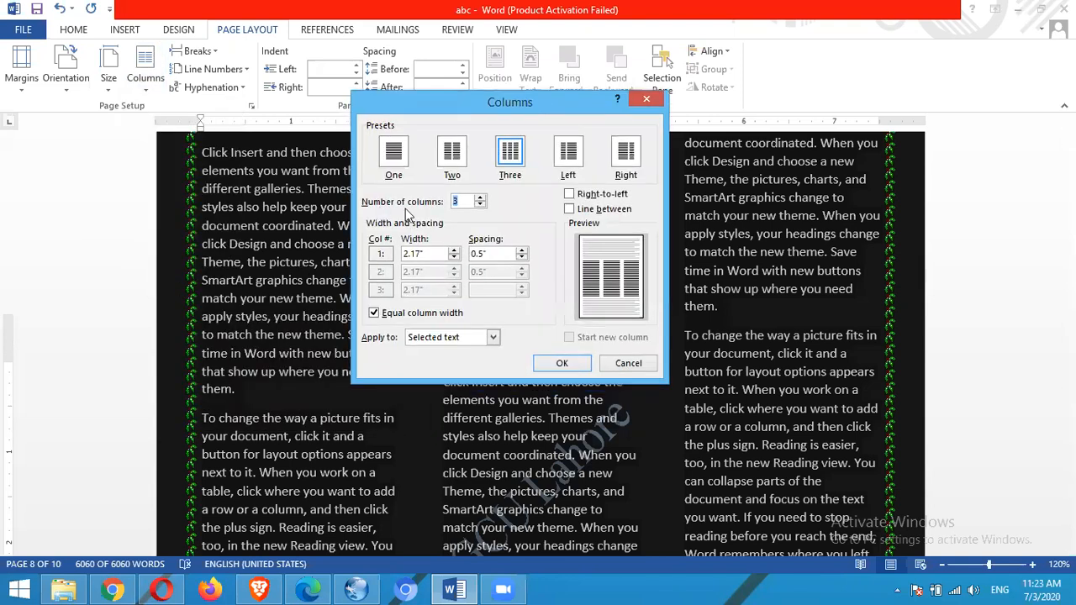
click(462, 201)
click(453, 254)
click(453, 254)
click(453, 254)
click(453, 258)
click(453, 258)
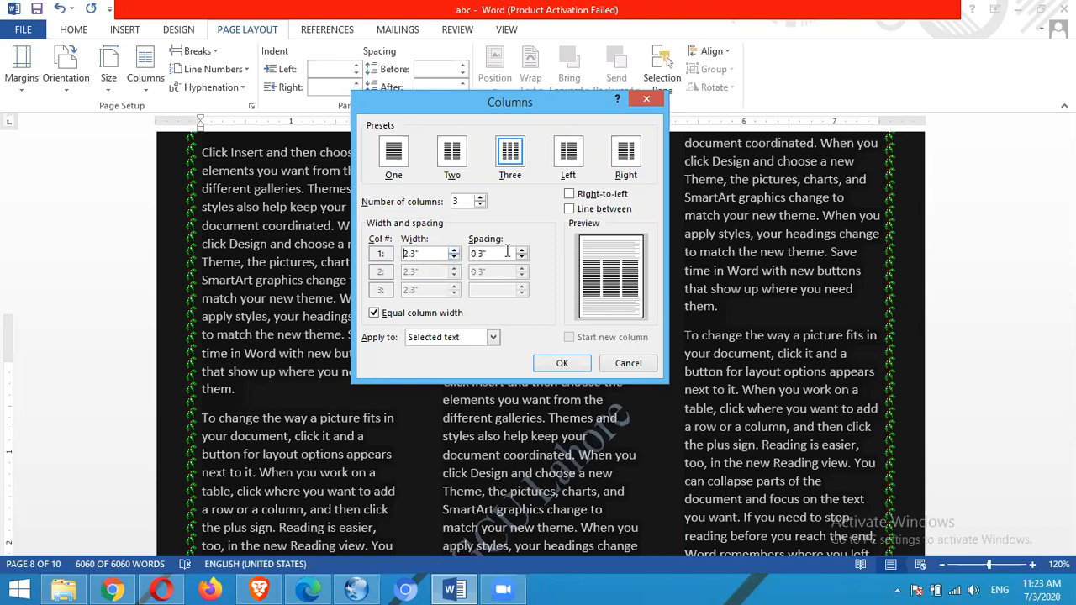
click(559, 364)
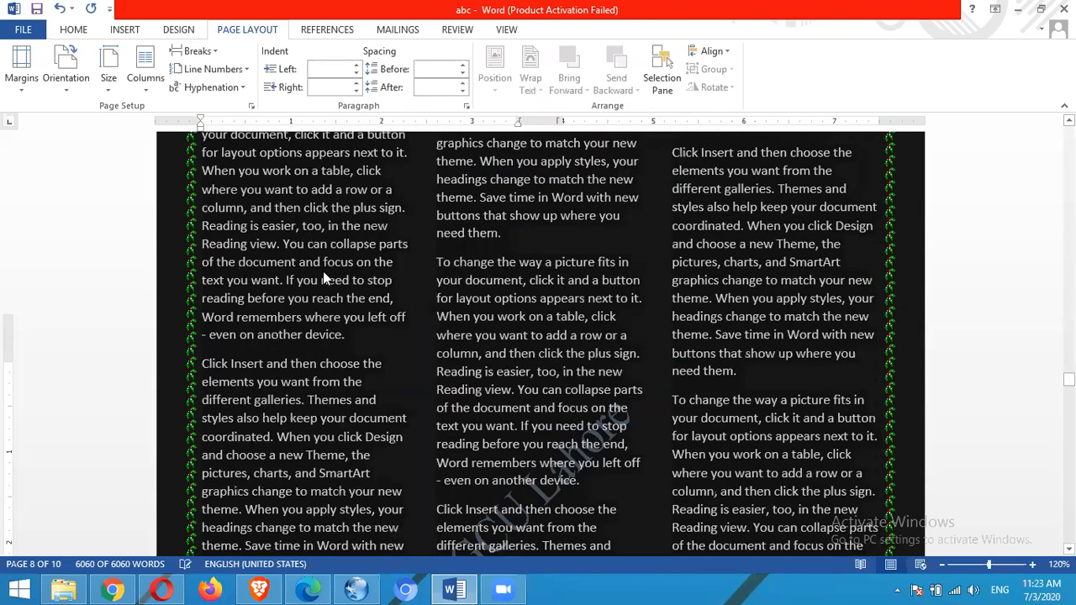
Step: Narrow the spacing between the three equal columns of the selected text a little further
click(139, 82)
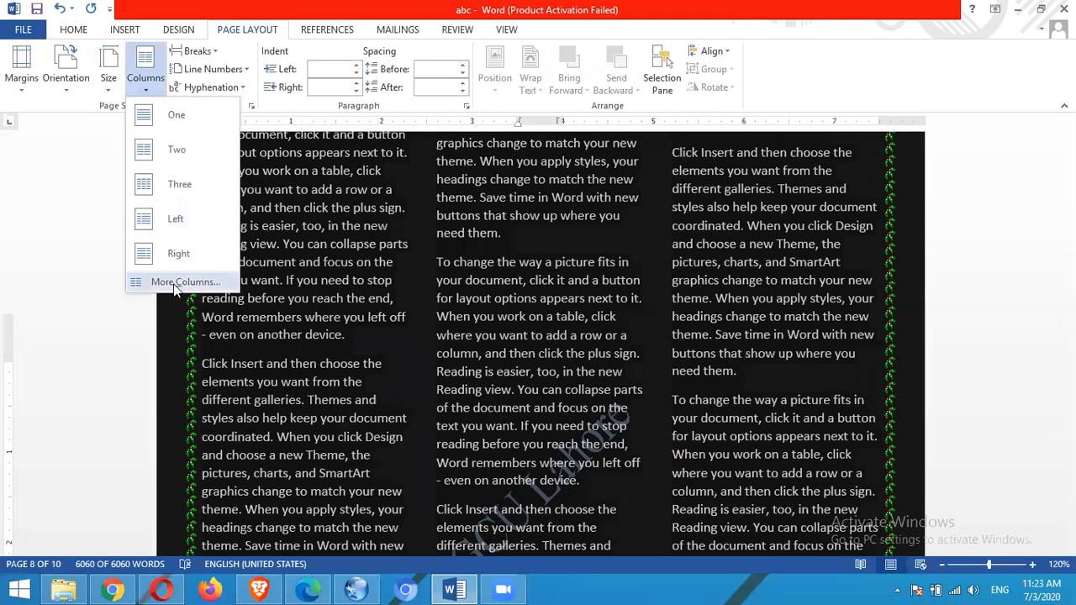
click(142, 281)
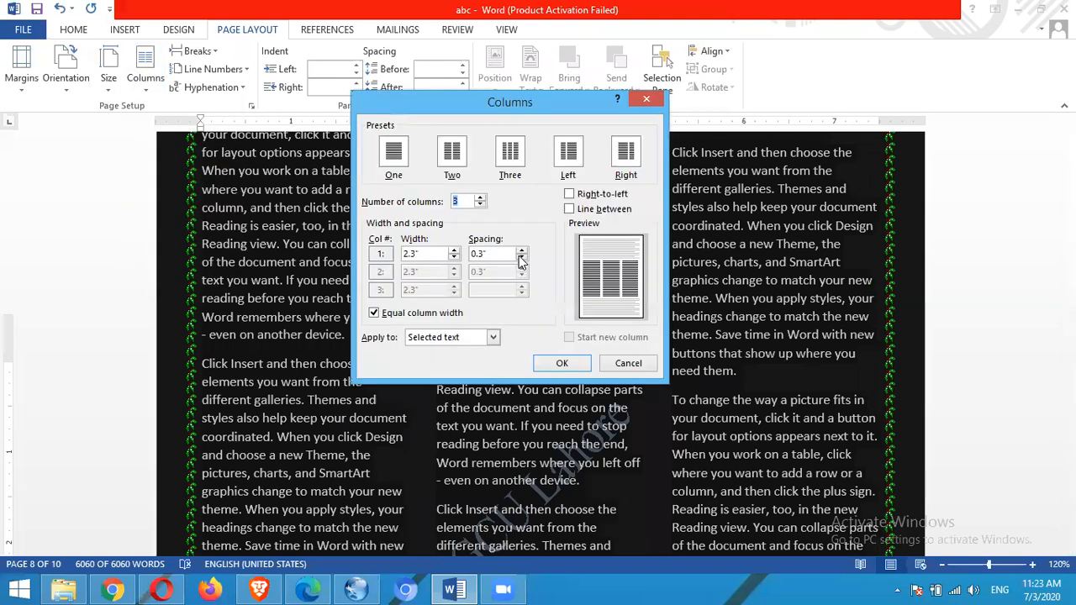
click(562, 365)
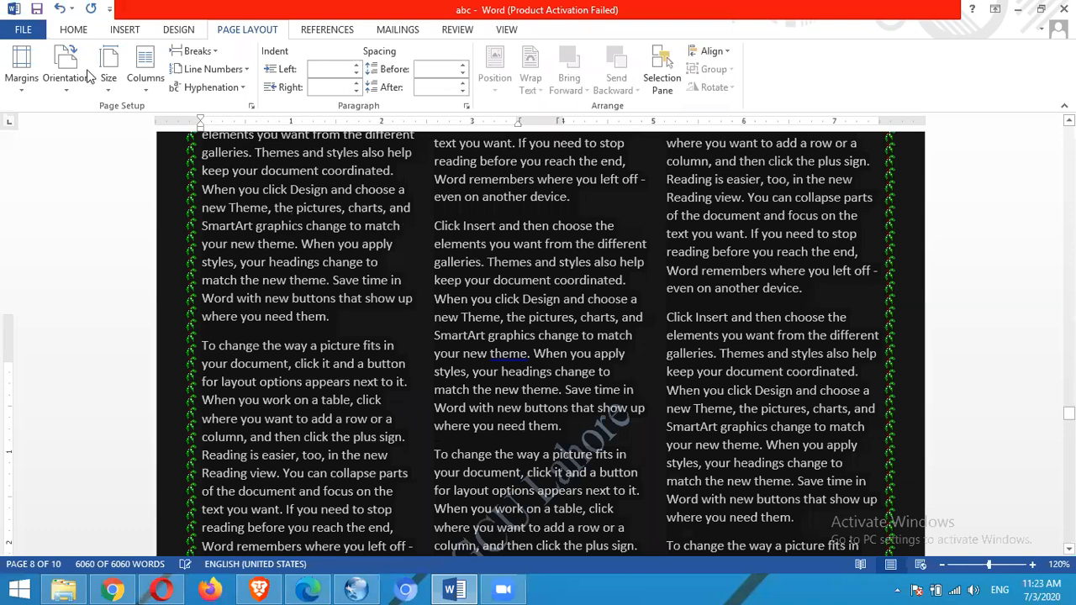
Step: Justify the selected text in all three columns
click(74, 30)
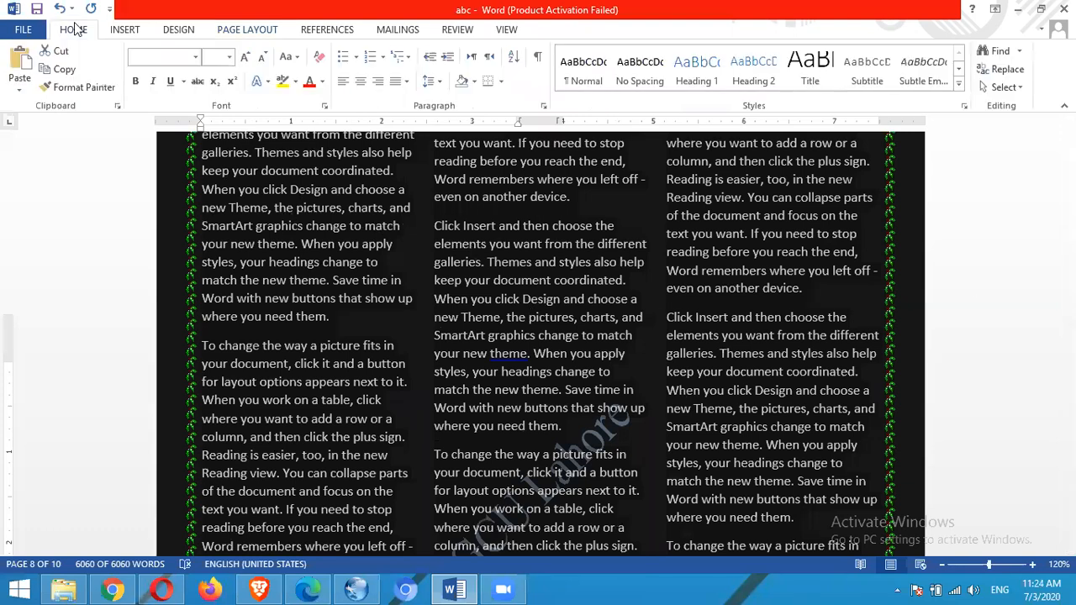
click(431, 81)
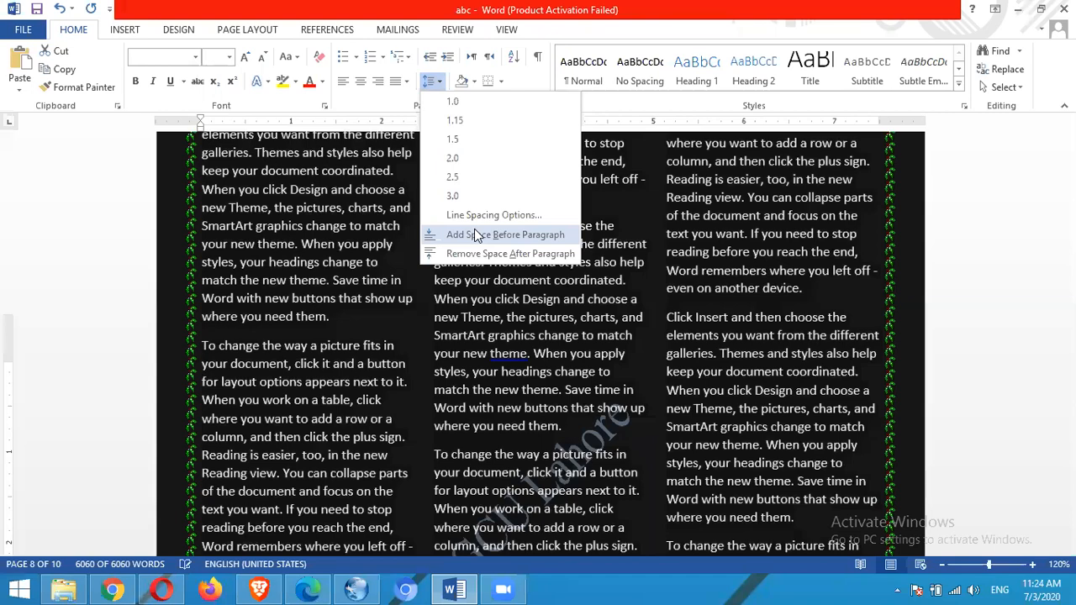
click(407, 82)
click(430, 106)
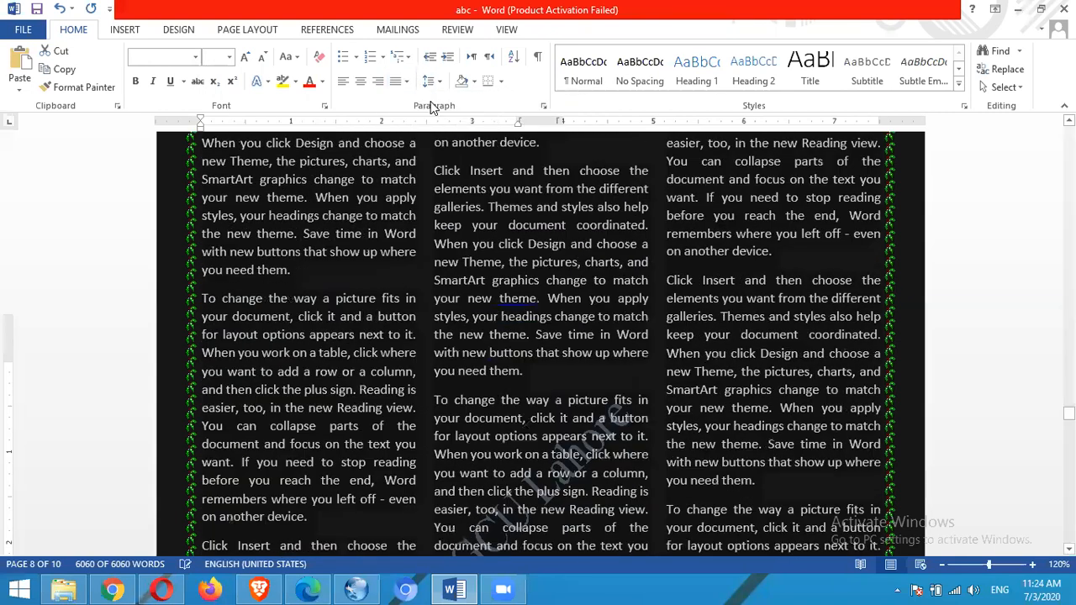
drag(1070, 413, 1069, 415)
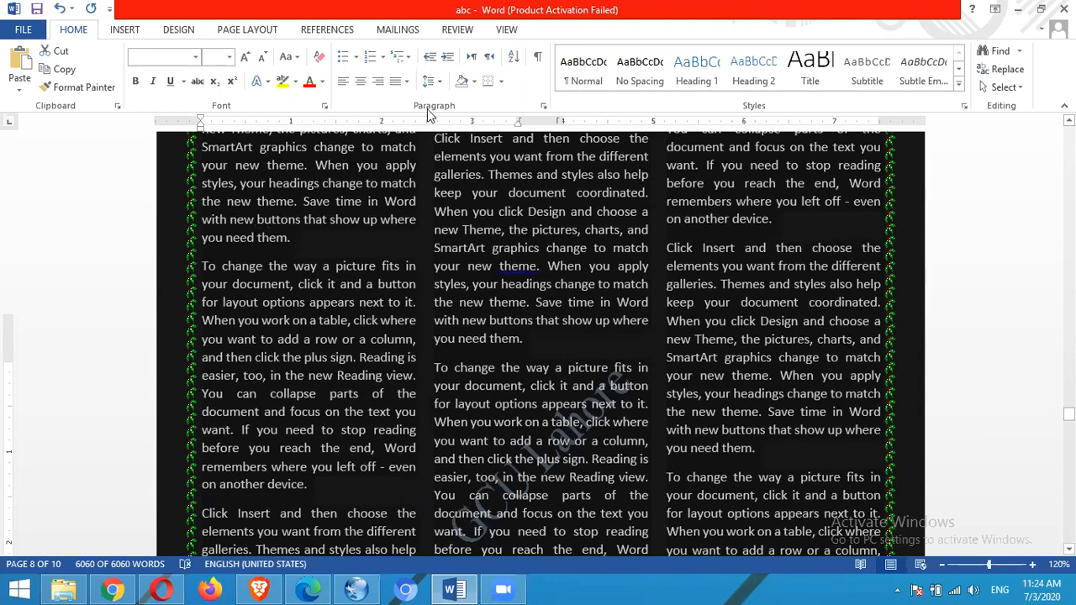
Step: Remove the space after the paragraphs throughout the selected text and look over the resulting pages
click(438, 80)
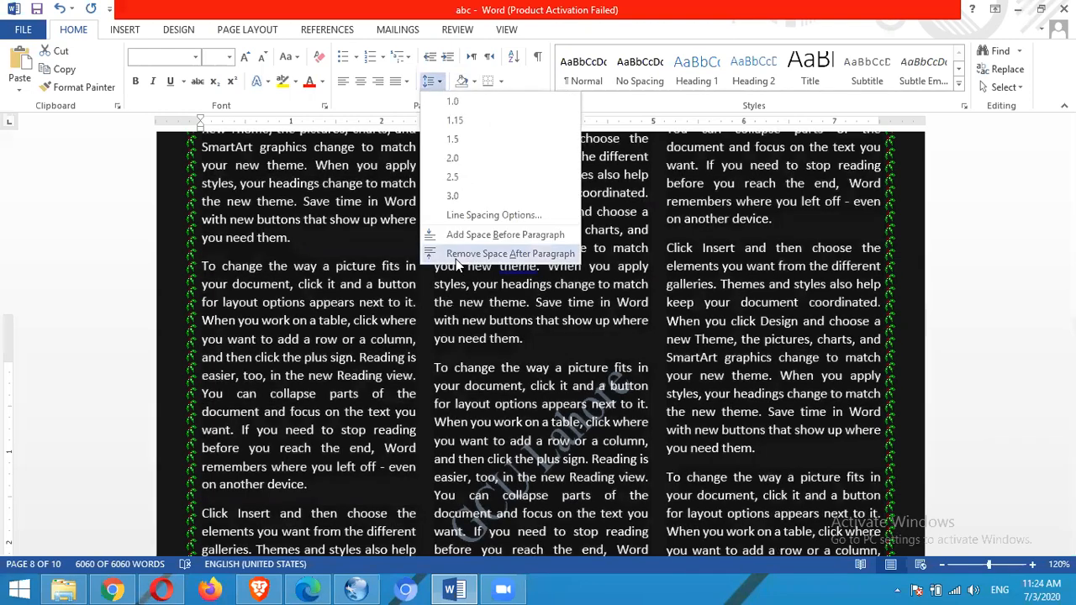
click(462, 253)
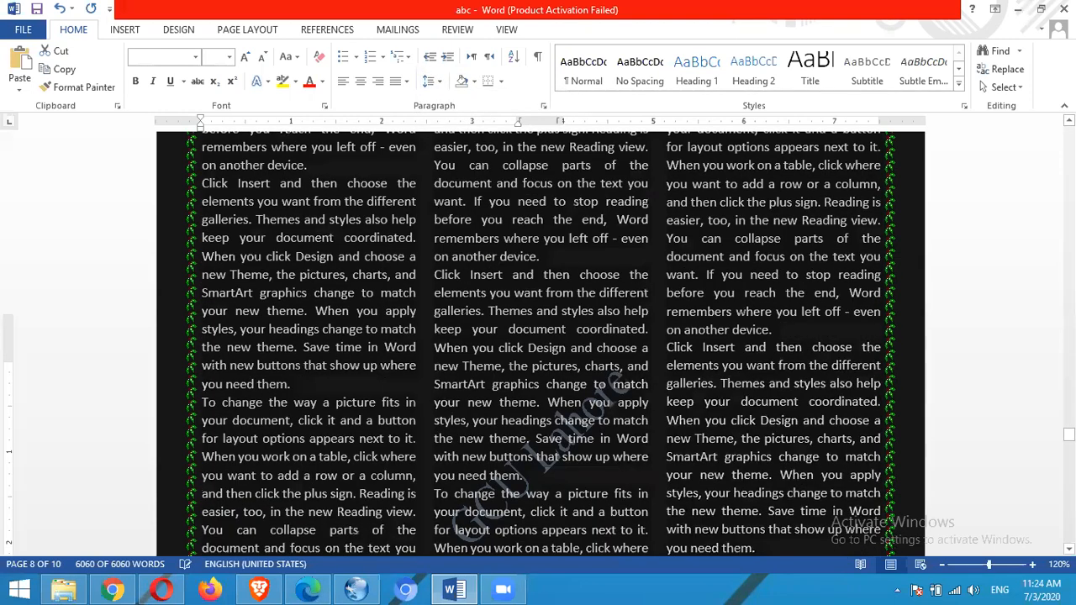
drag(1069, 435, 1069, 402)
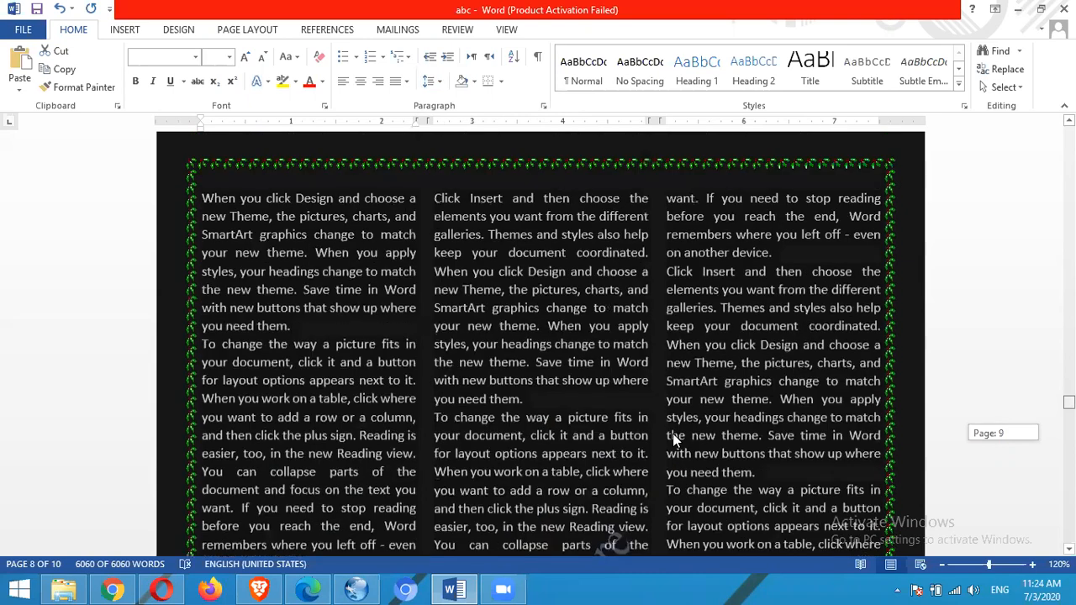
scroll(675, 440, down, 5)
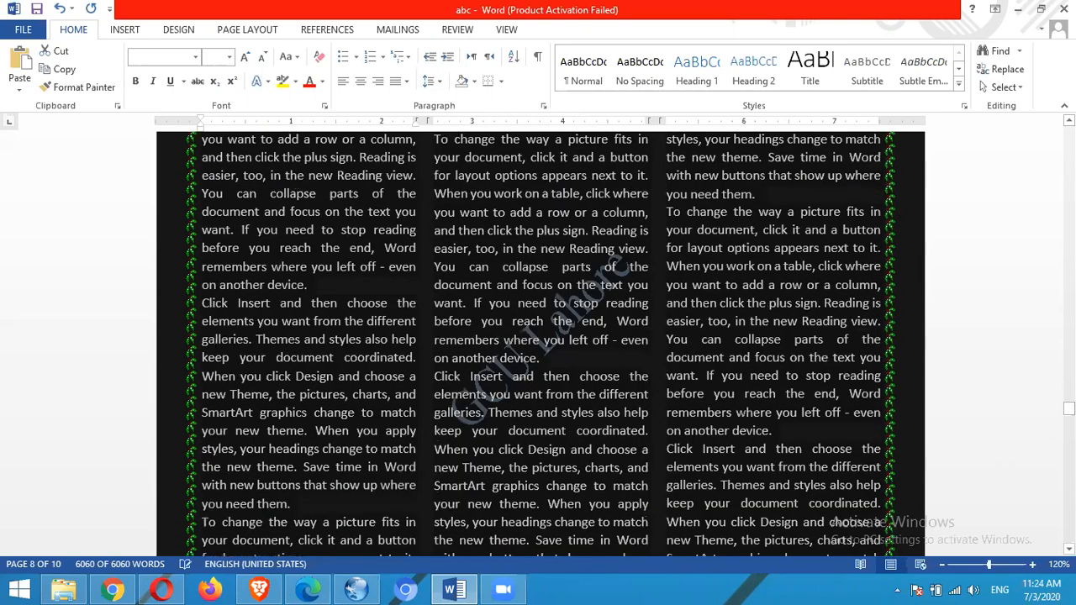
scroll(541, 345, up, 1)
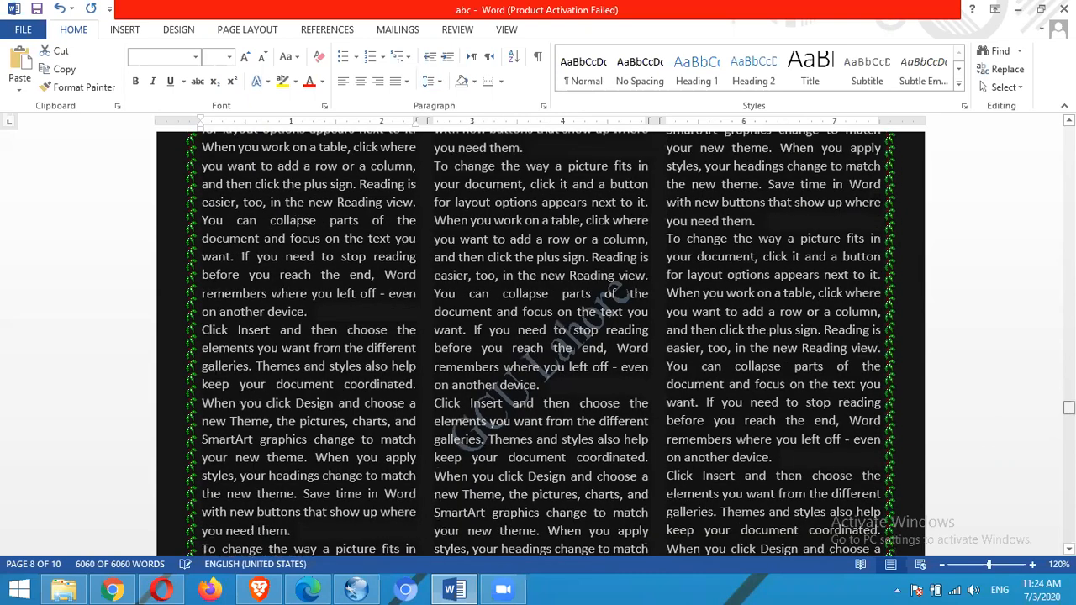
Step: Insert a Simple Text Box at the middle column's "To change the way a picture fits" paragraph on page 10
click(542, 168)
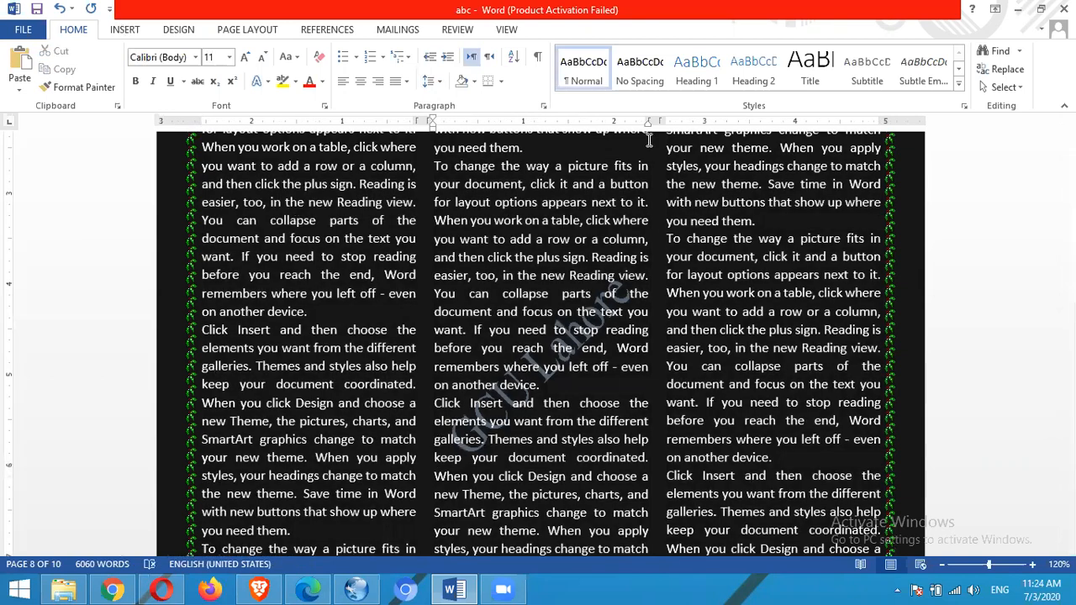
click(124, 30)
click(738, 86)
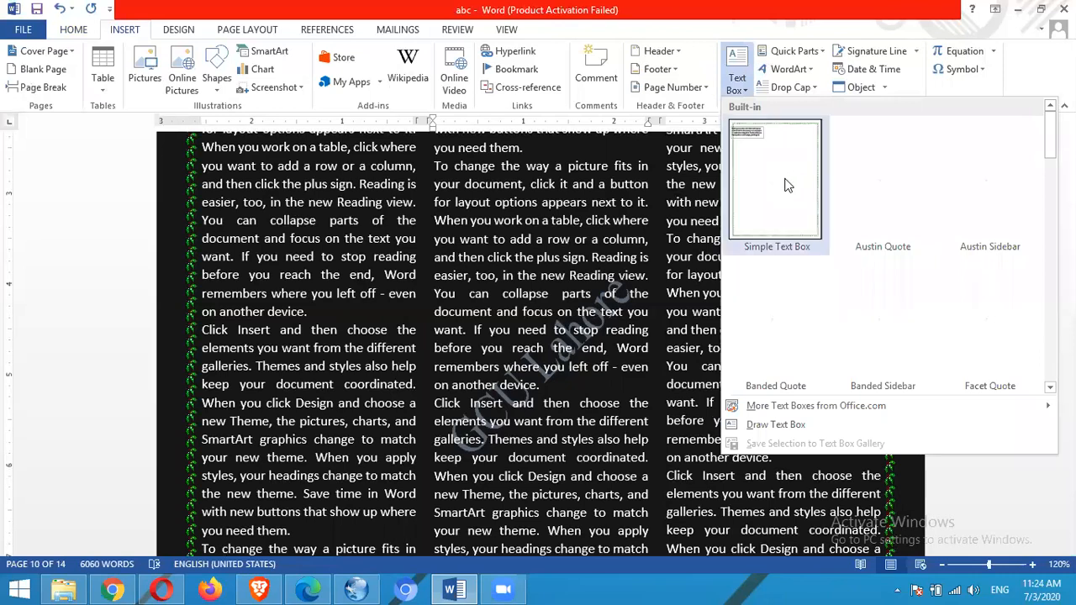
click(785, 185)
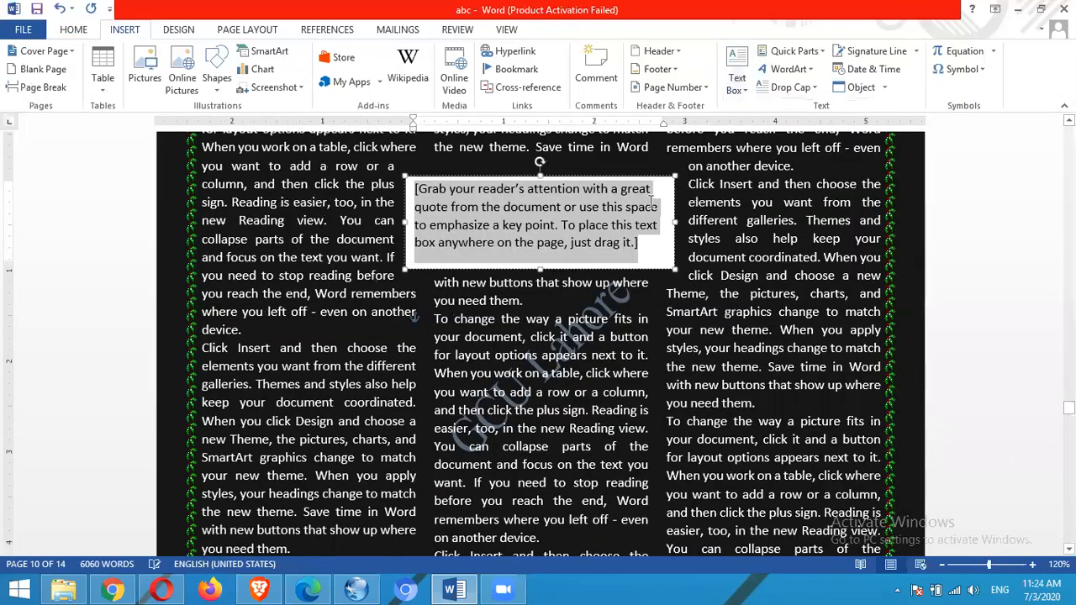
Step: Shift the text box slightly and resize it to about 3.89" wide and 0.82" high across the middle column
click(660, 175)
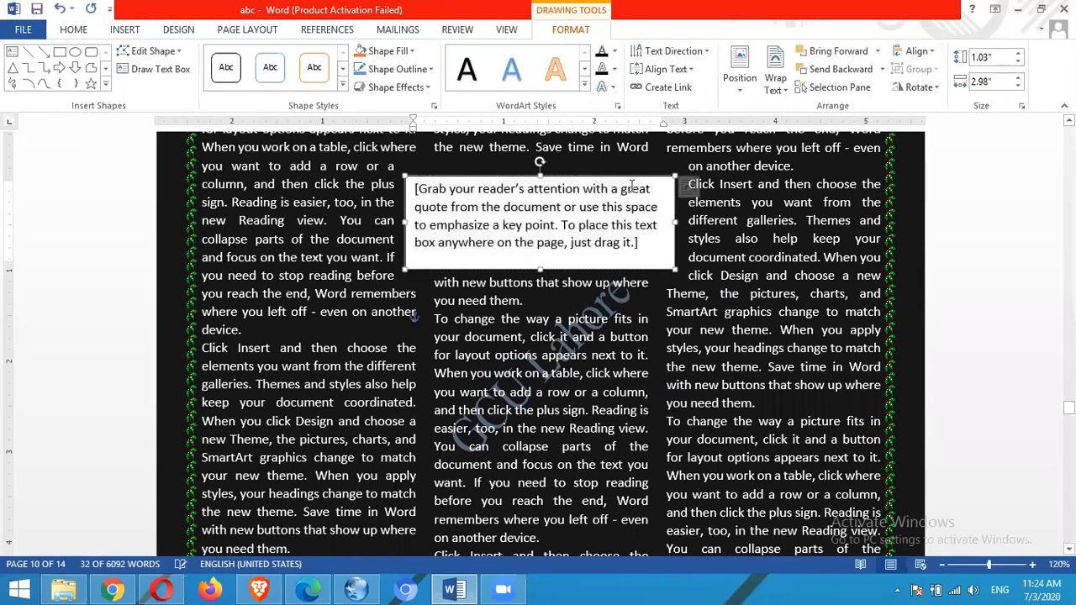
drag(633, 177, 644, 177)
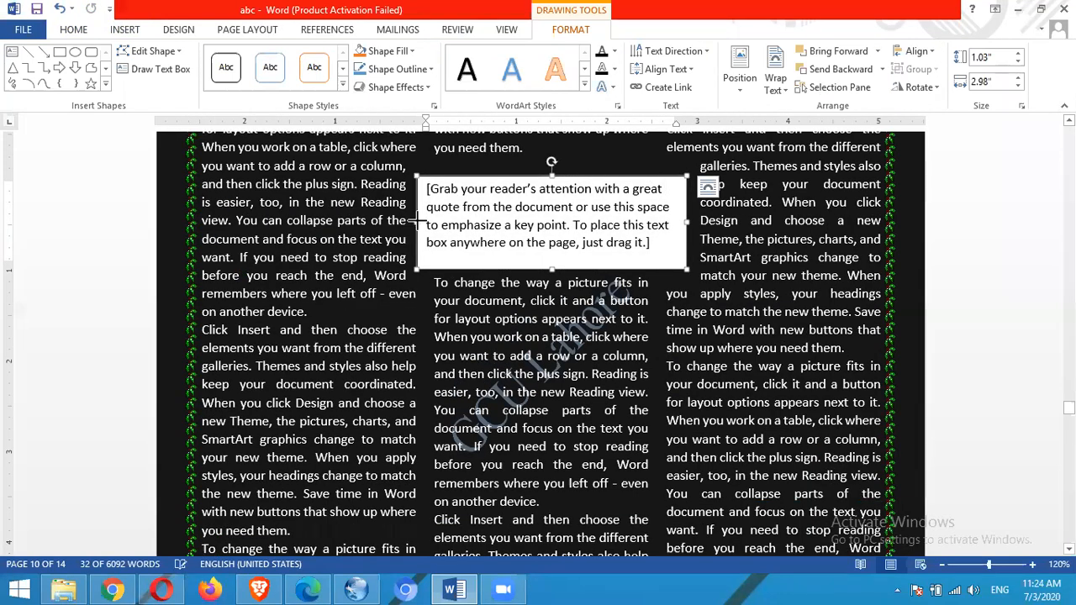
drag(416, 220, 370, 220)
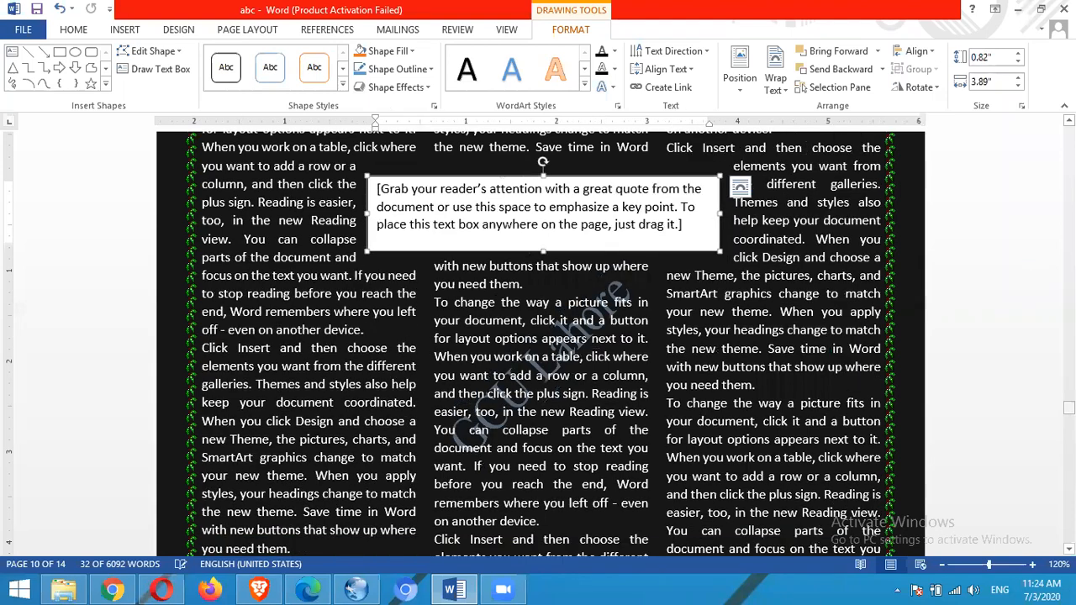
Step: Place the insertion point after "on another device." in the middle column and browse to the desktop's Images folder for a picture to insert
scroll(605, 229, up, 5)
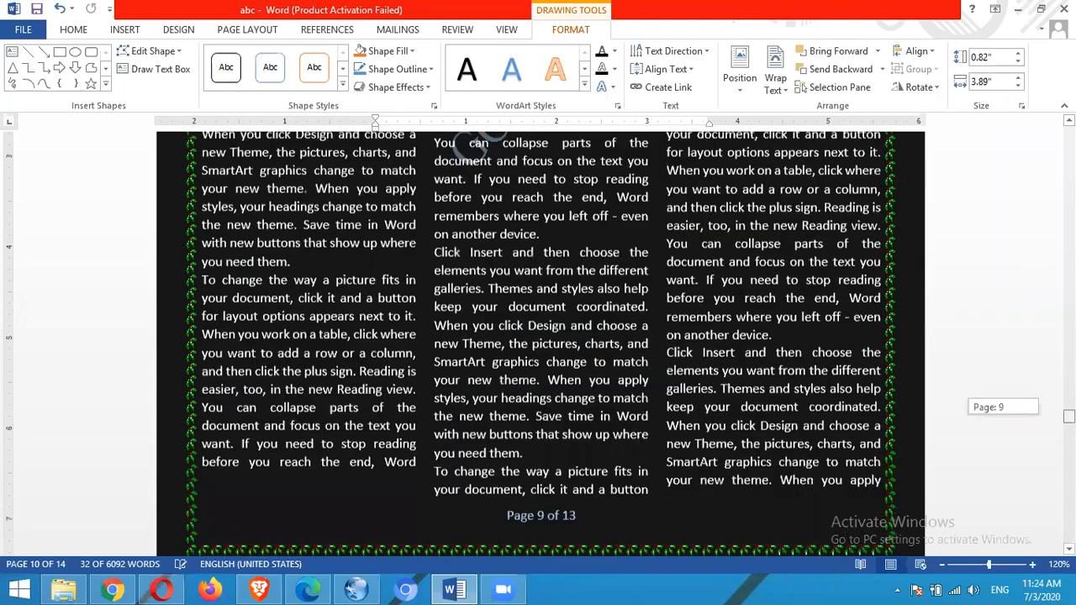
click(605, 228)
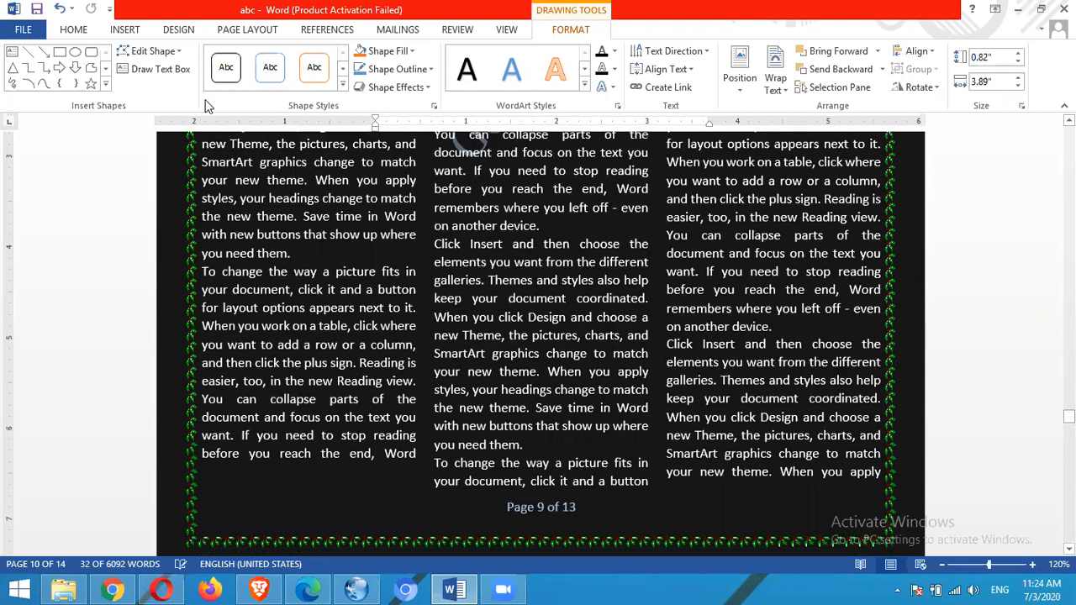
click(122, 31)
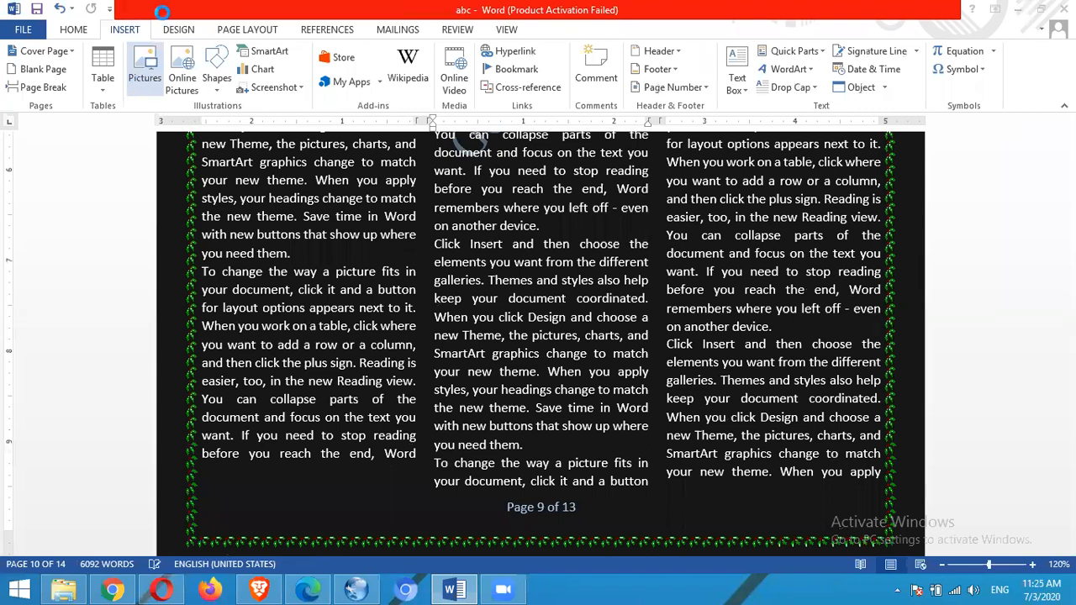
click(148, 68)
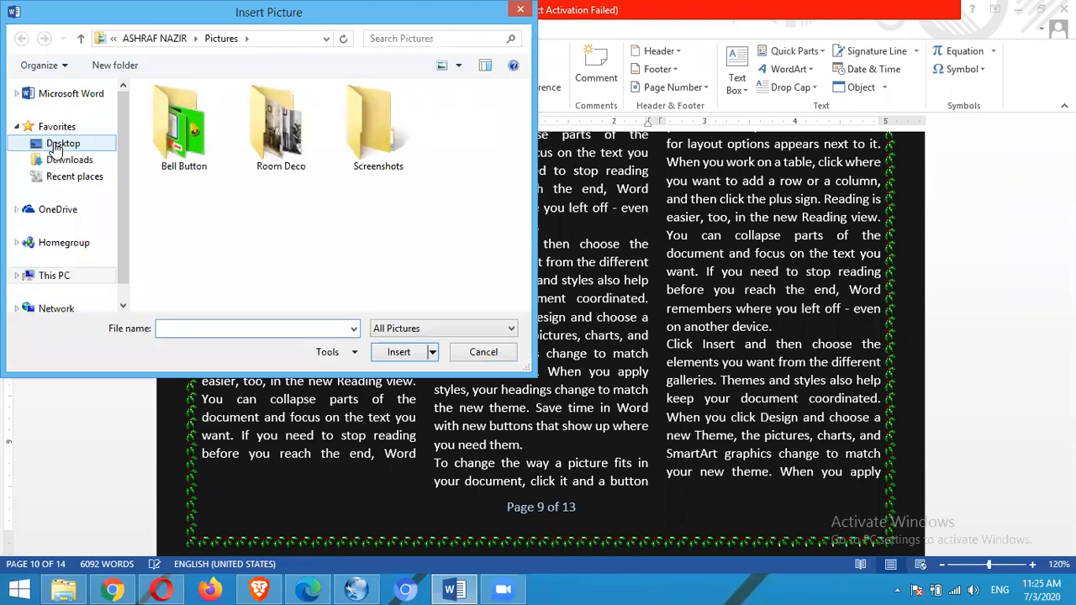
click(54, 145)
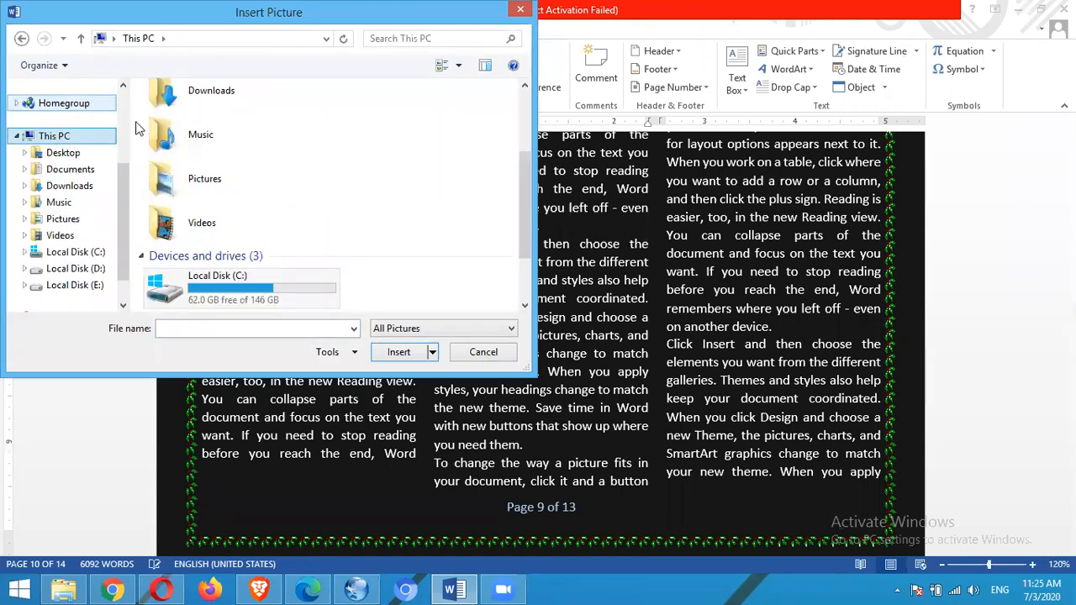
scroll(74, 129, up, 2)
click(64, 88)
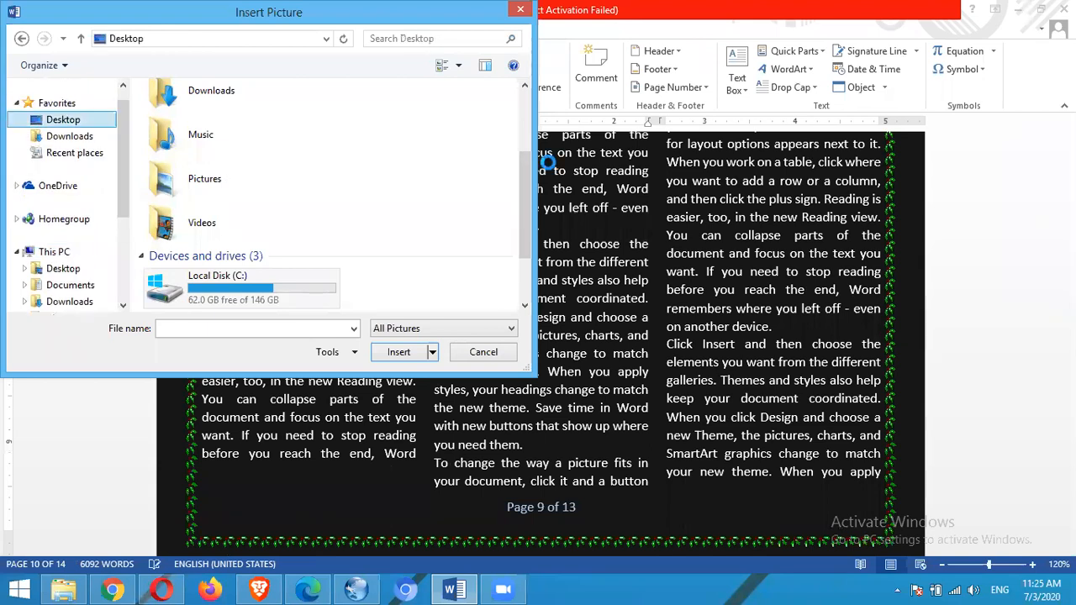
scroll(523, 137, down, 1)
drag(523, 151, 515, 180)
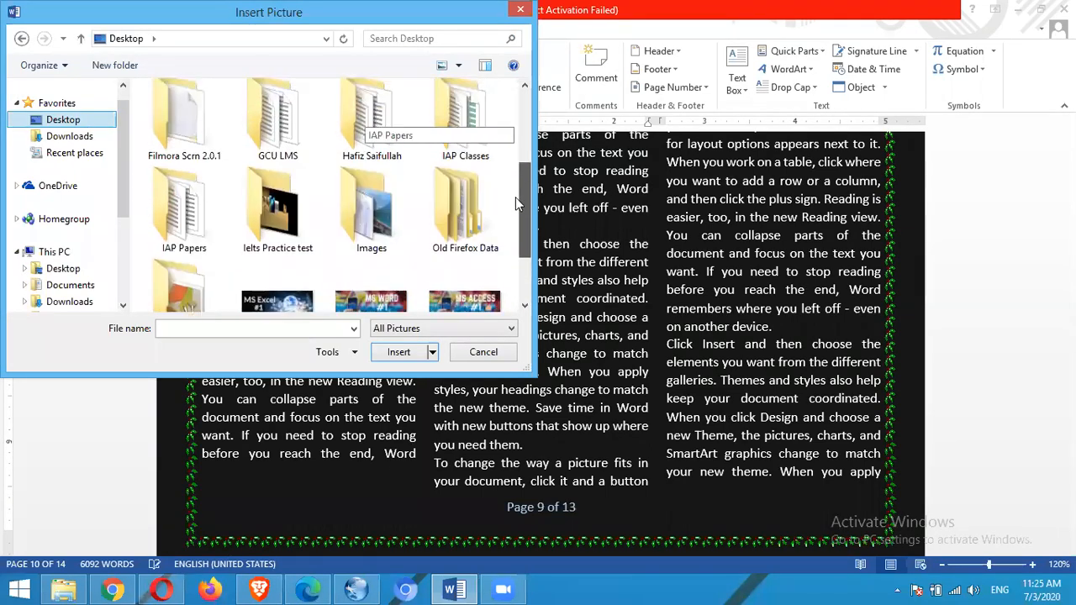
double_click(378, 225)
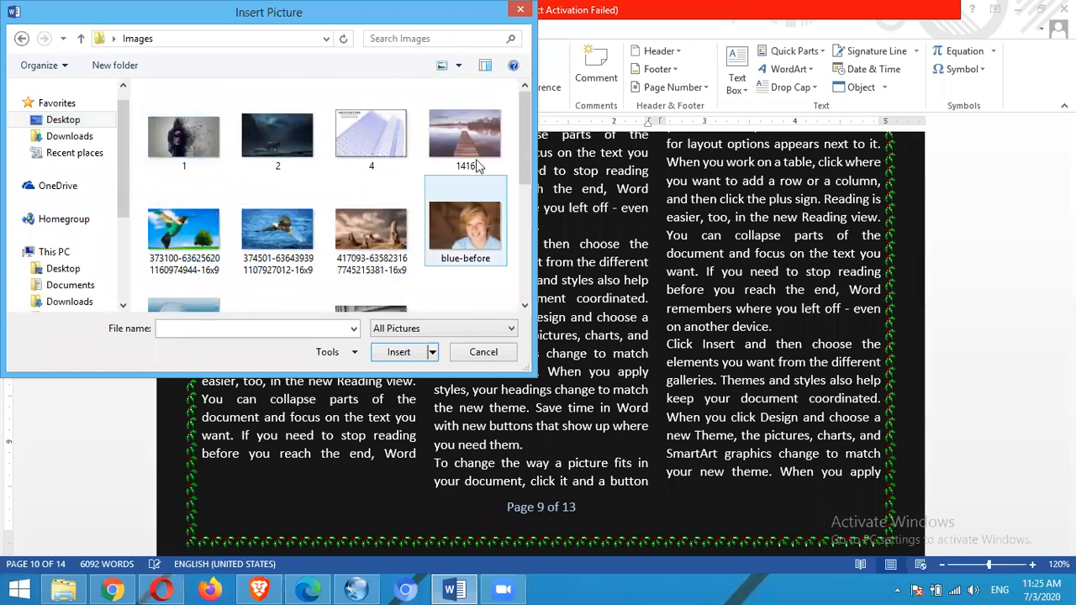
Step: Insert the cc-tutorials2 coffee cup picture from the Images folder
scroll(528, 176, down, 3)
scroll(528, 184, down, 1)
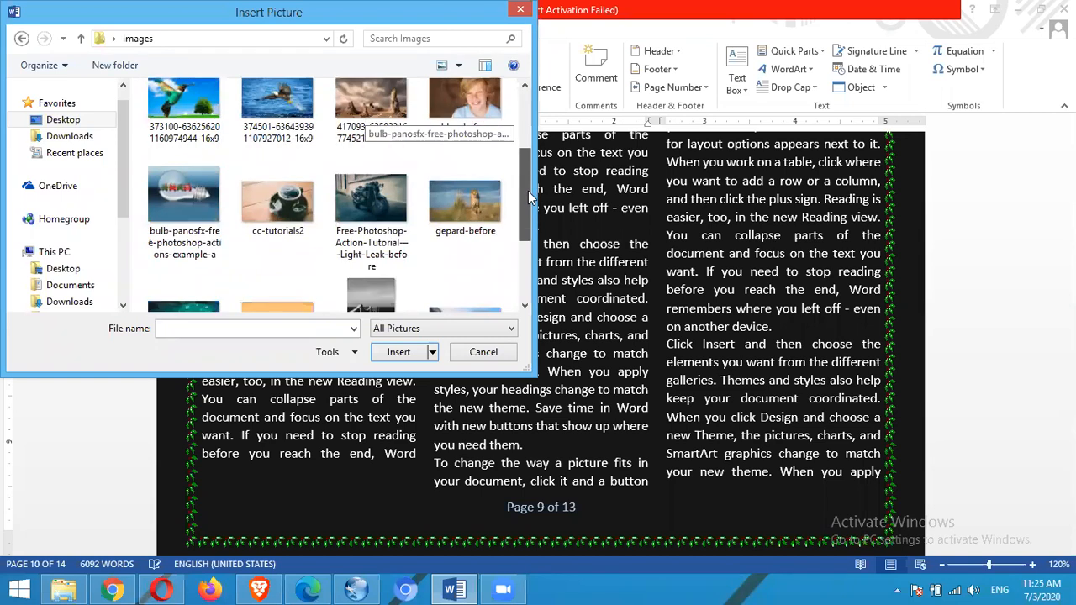
click(277, 173)
click(399, 353)
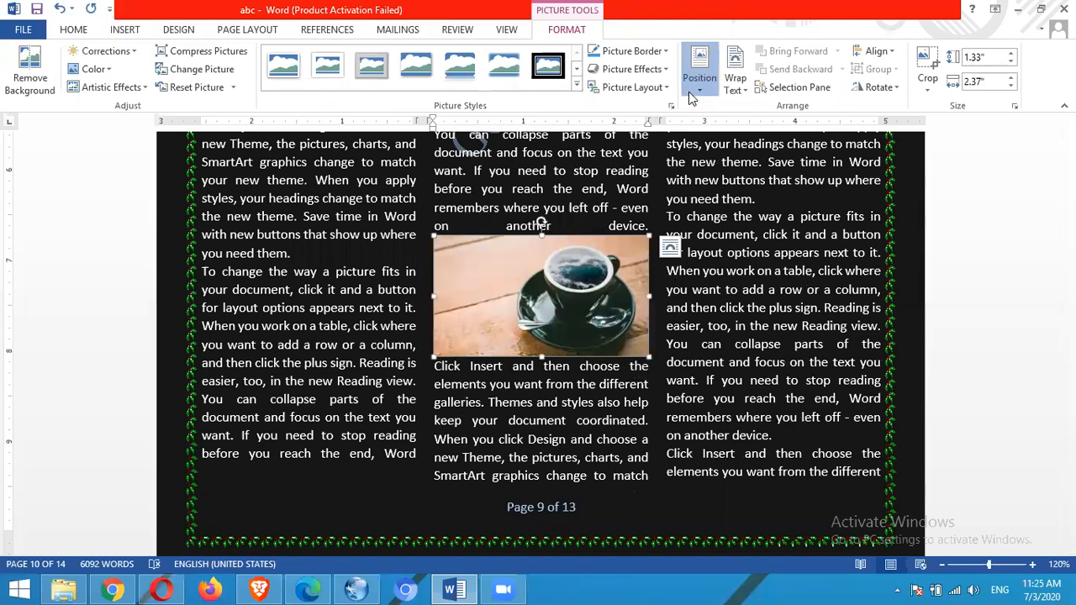
Step: Position the coffee cup picture at the middle right of the page with text wrapping
click(797, 258)
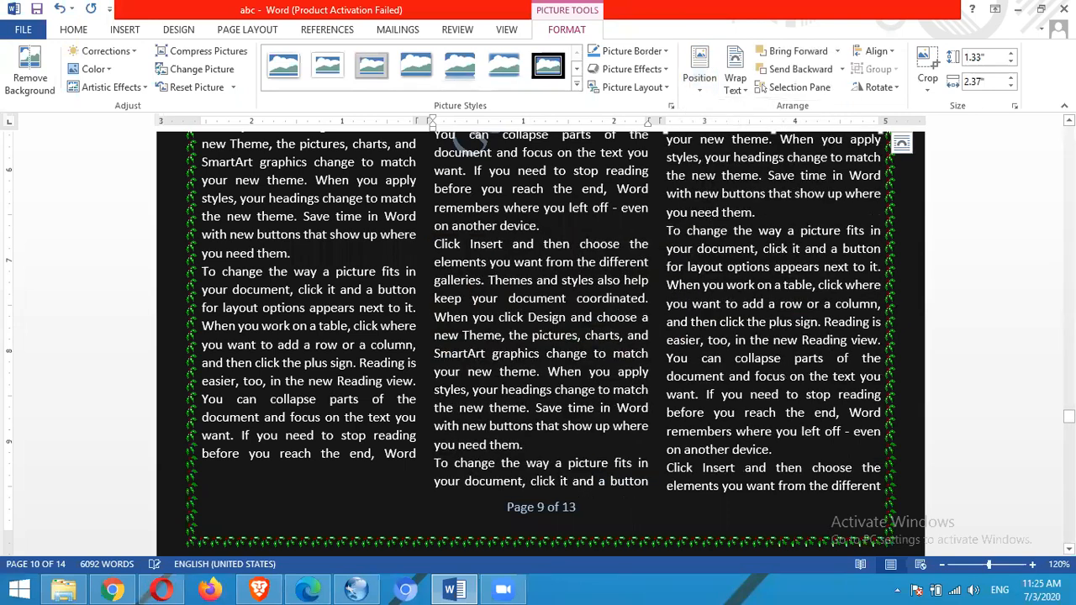
scroll(811, 318, up, 4)
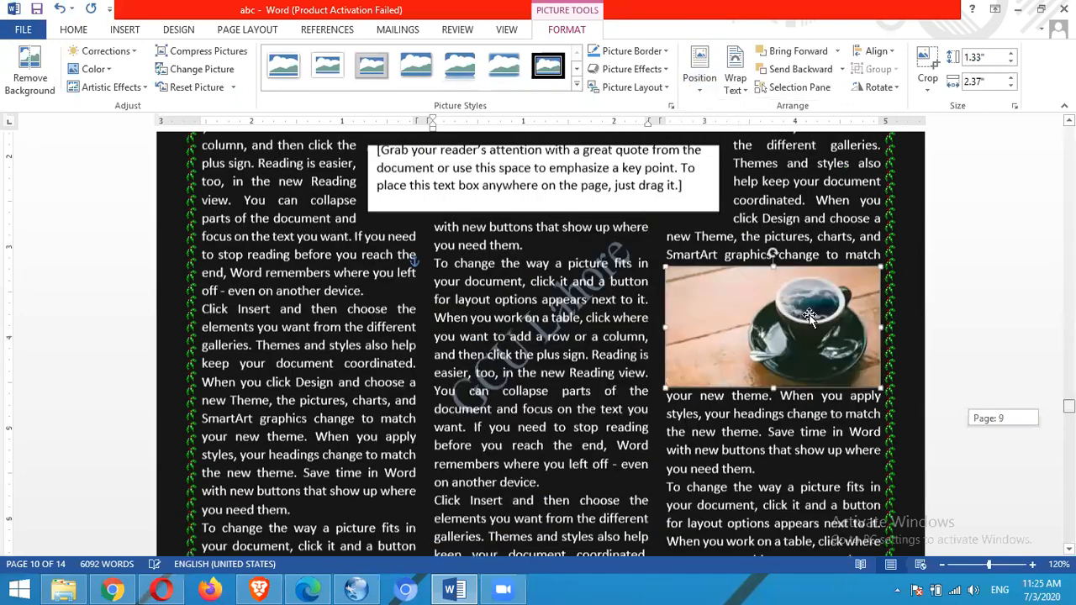
scroll(811, 318, down, 1)
Step: Move the picture between the middle and right columns and enlarge it to about 2.94" wide and 1.65" high
drag(756, 323, 654, 355)
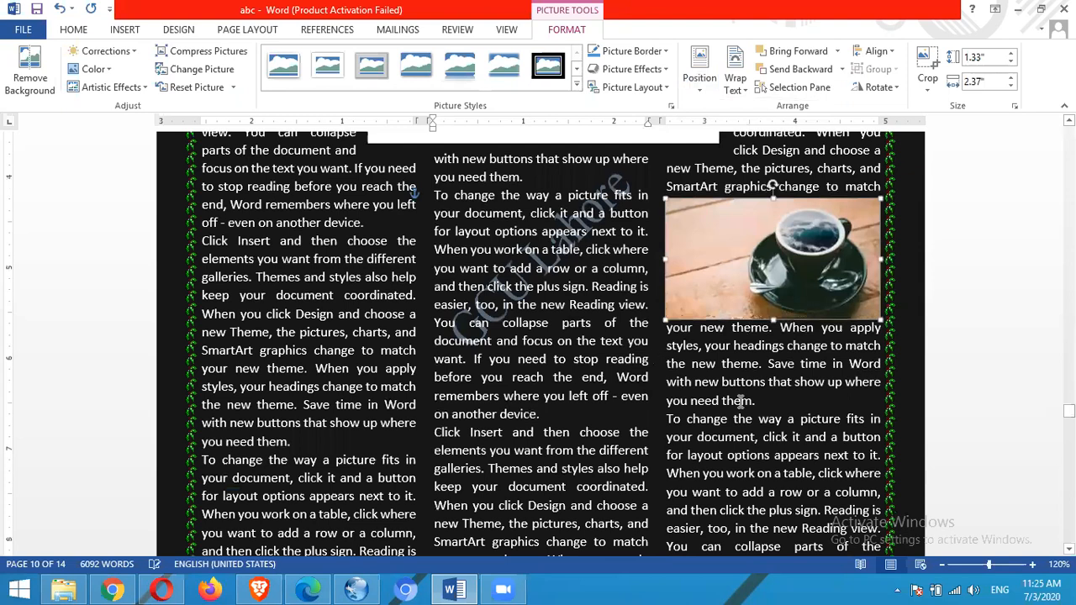
drag(738, 400, 754, 393)
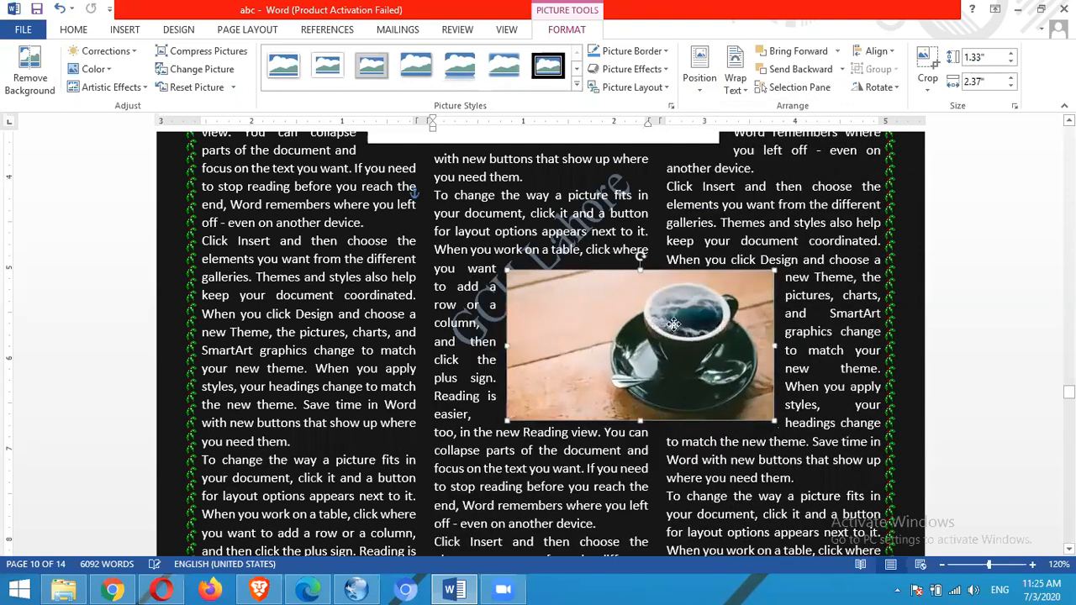
Step: Examine how the columns flow around the text box and picture at 60% zoom, and return to 130%
click(943, 566)
click(943, 566)
click(944, 566)
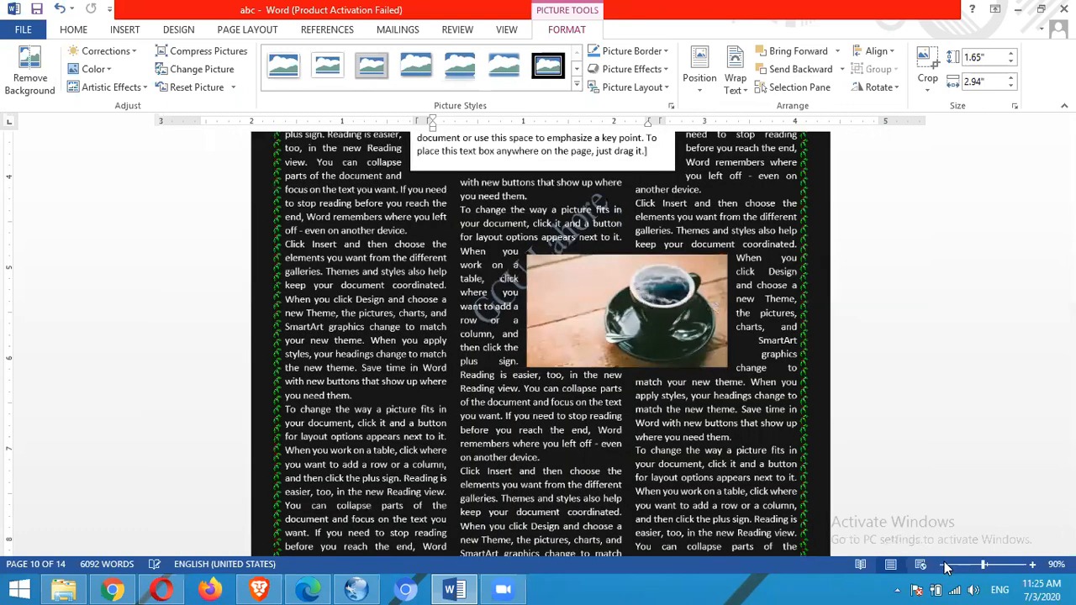
click(945, 564)
click(944, 565)
click(944, 564)
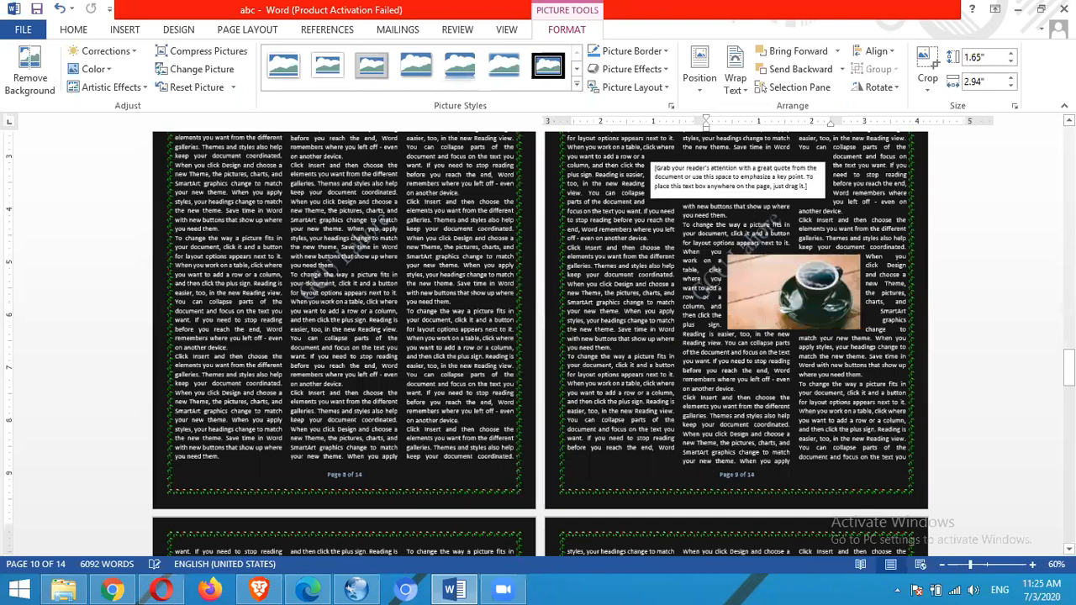
scroll(666, 309, up, 2)
drag(1069, 361, 1069, 365)
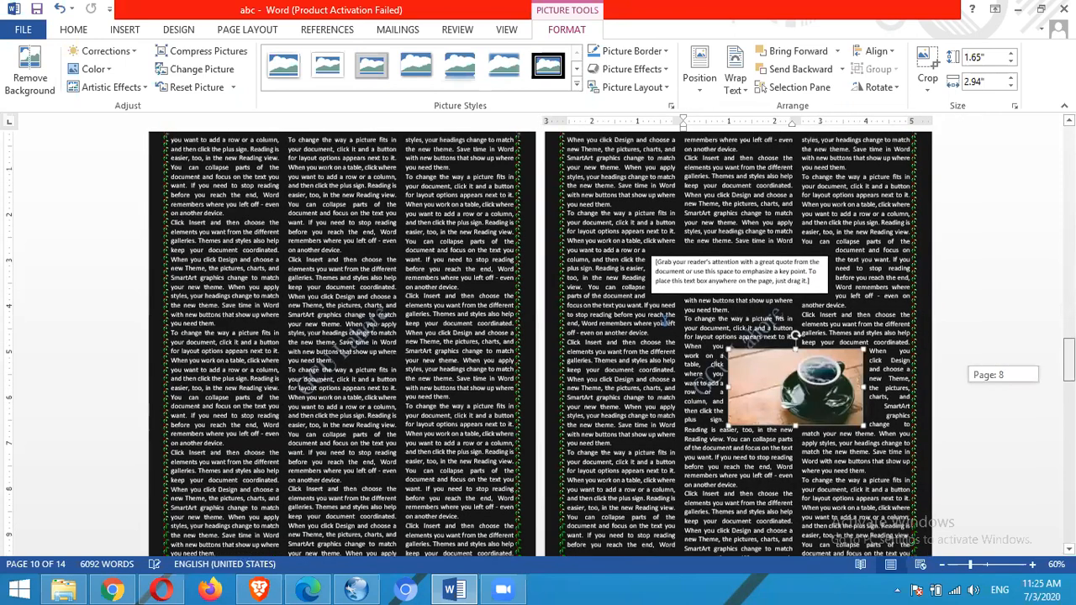
click(1034, 565)
click(1034, 565)
click(1033, 565)
click(1033, 565)
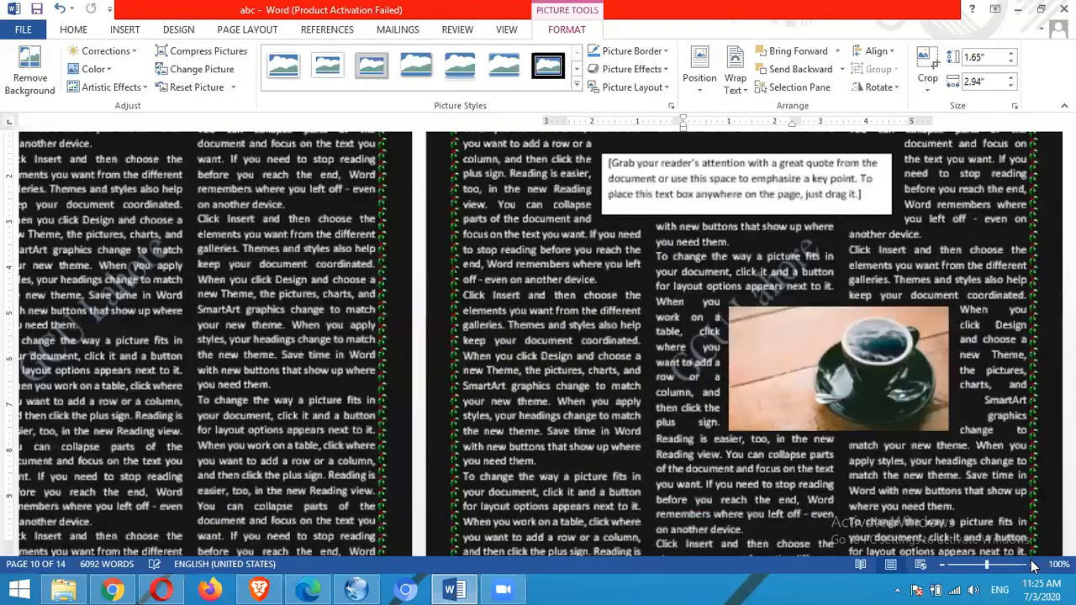
click(1034, 565)
click(1033, 565)
click(1033, 565)
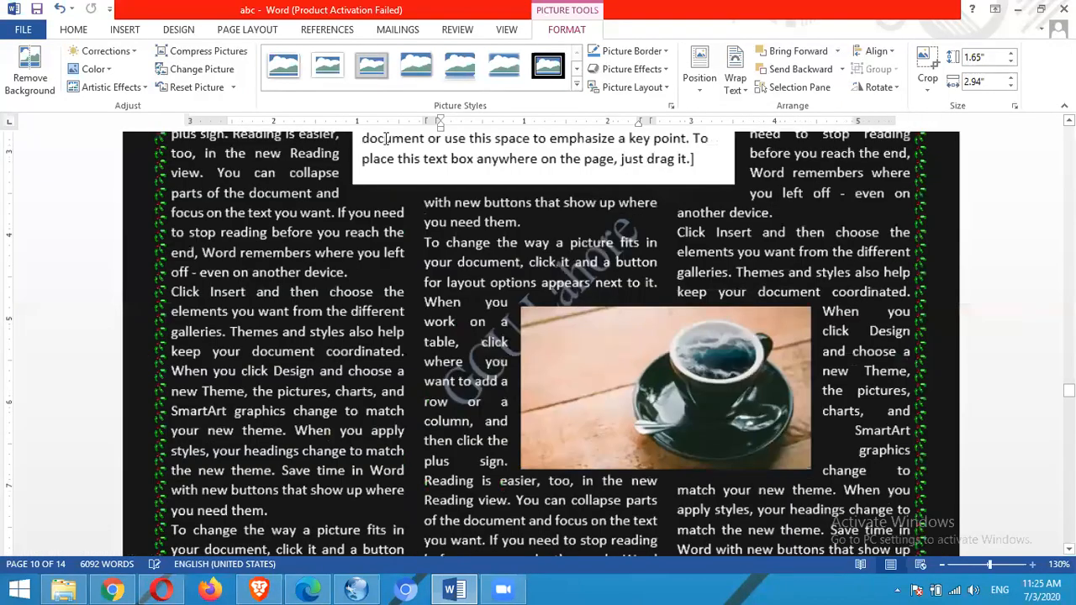
Step: Change the document's column layout from three columns to the Left preset
click(237, 33)
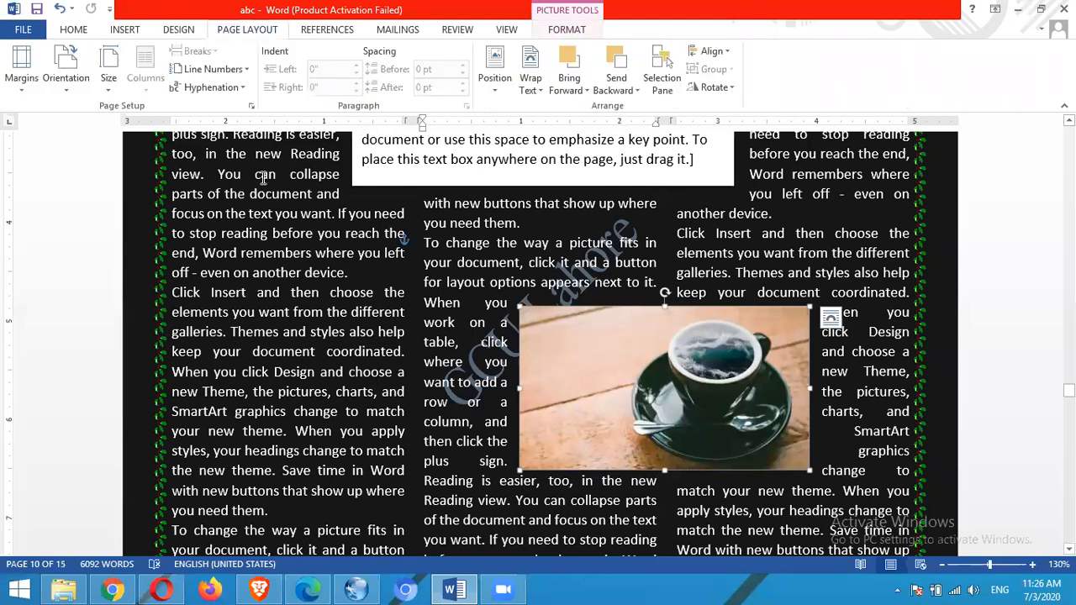
click(277, 256)
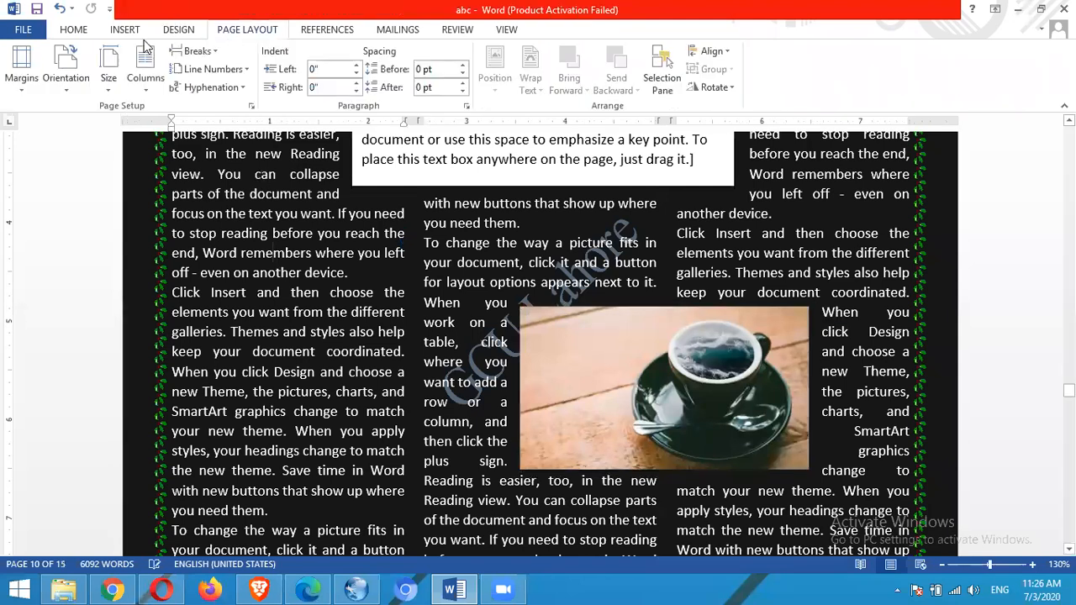
click(148, 85)
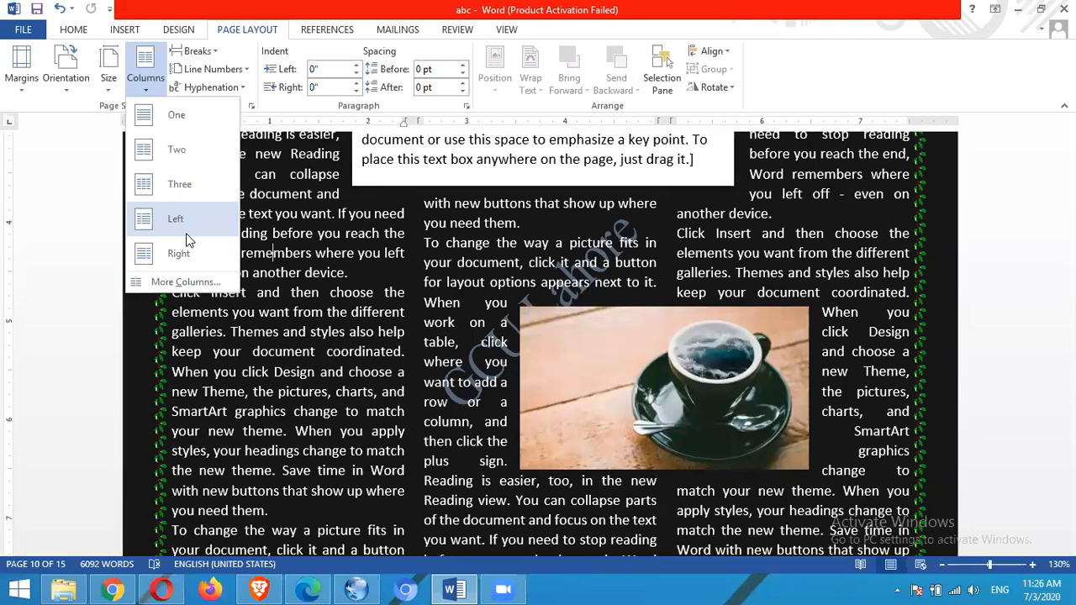
click(220, 220)
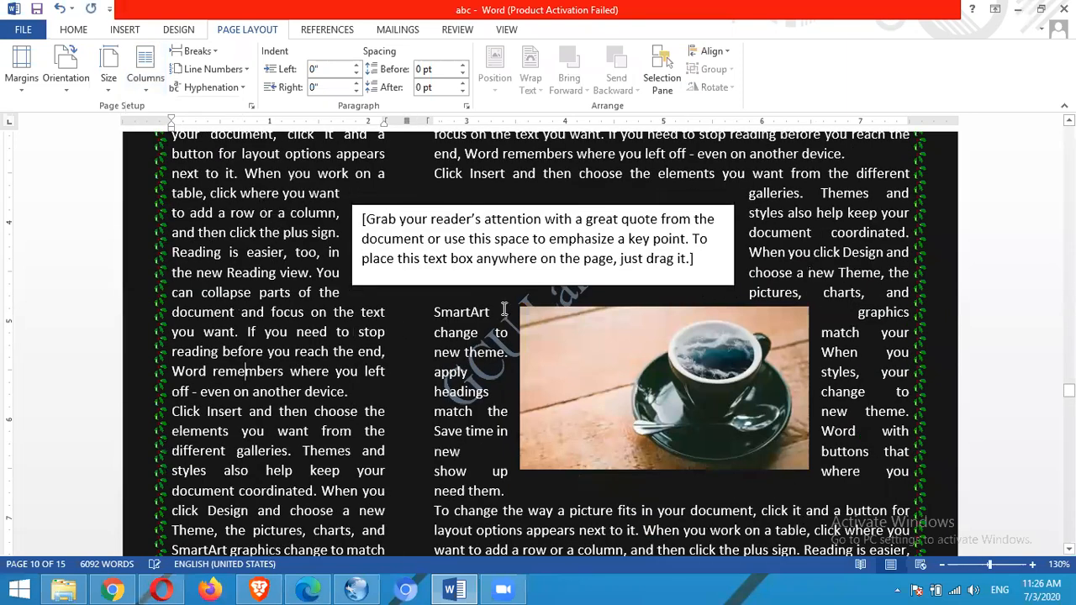
Step: Turn on continuous line numbering for the document
drag(1069, 390, 1069, 380)
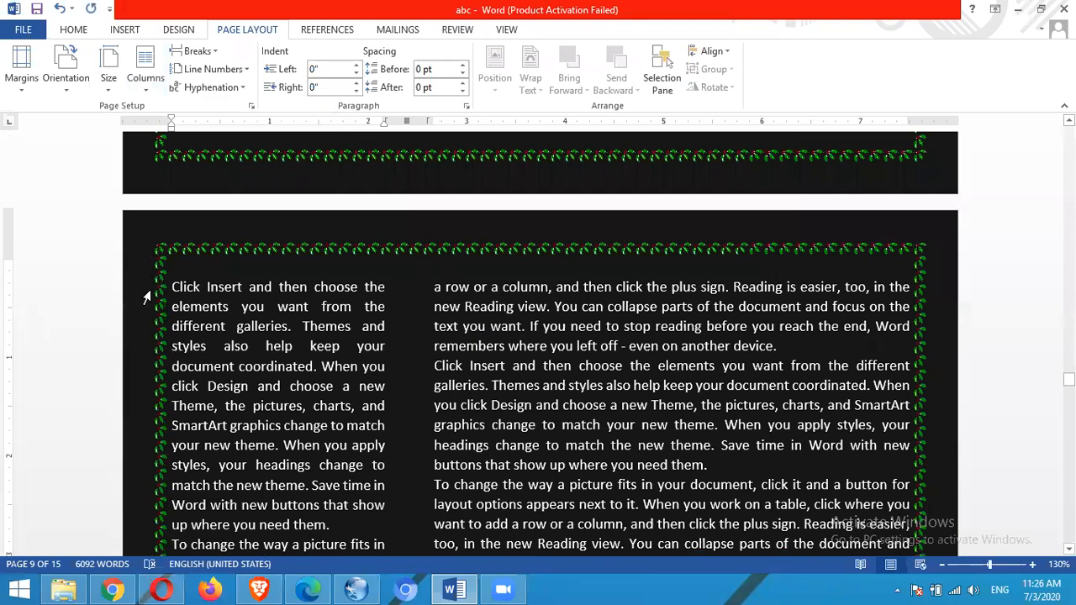
click(215, 70)
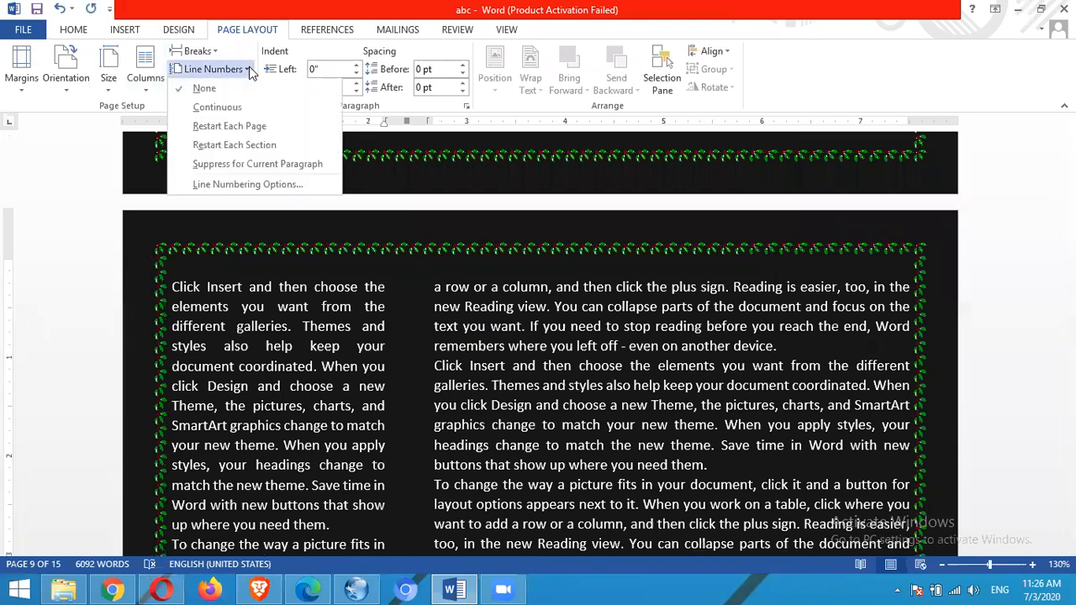
click(211, 113)
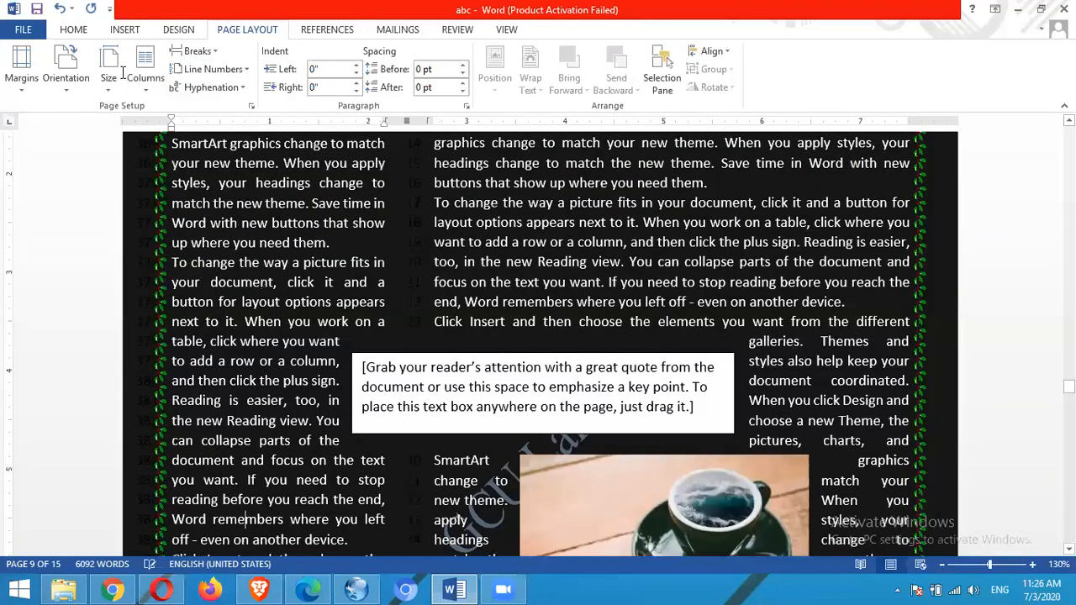
Step: Set the page color to white, leaving the page border settings untouched
click(185, 29)
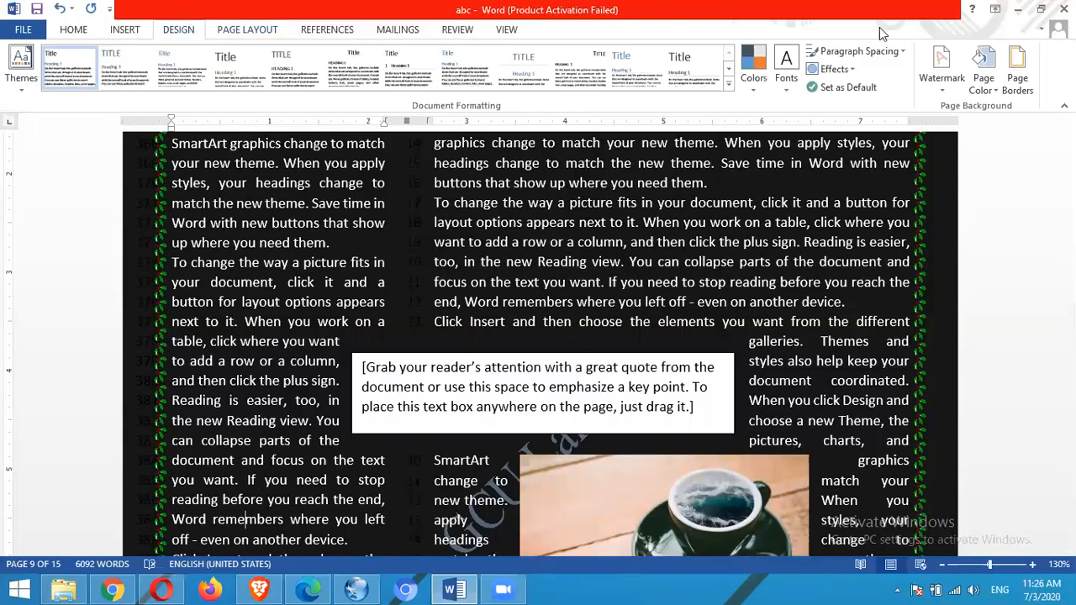
click(1016, 81)
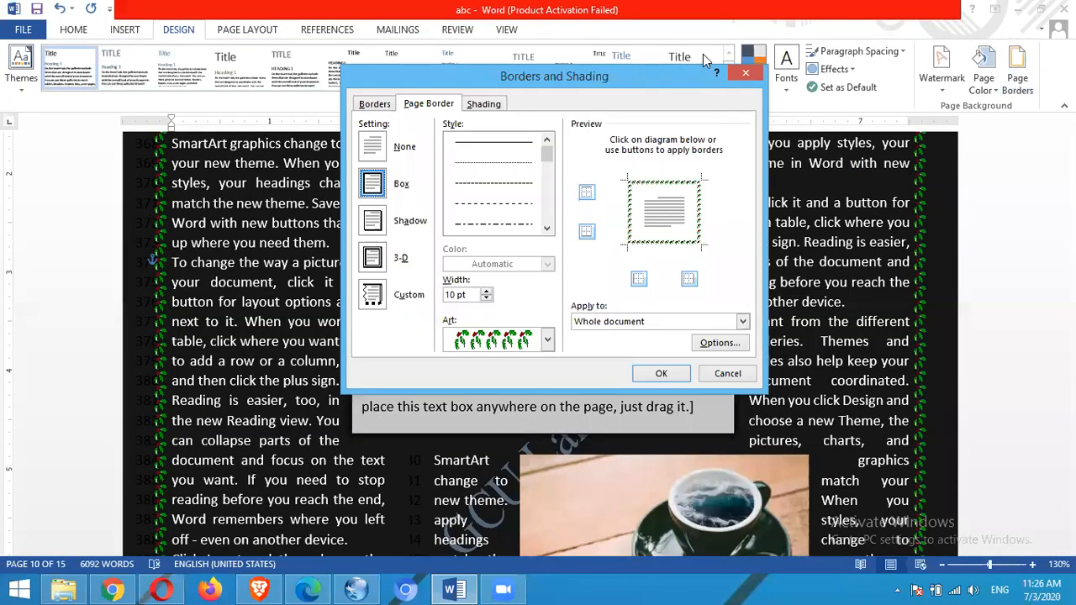
click(750, 74)
click(983, 69)
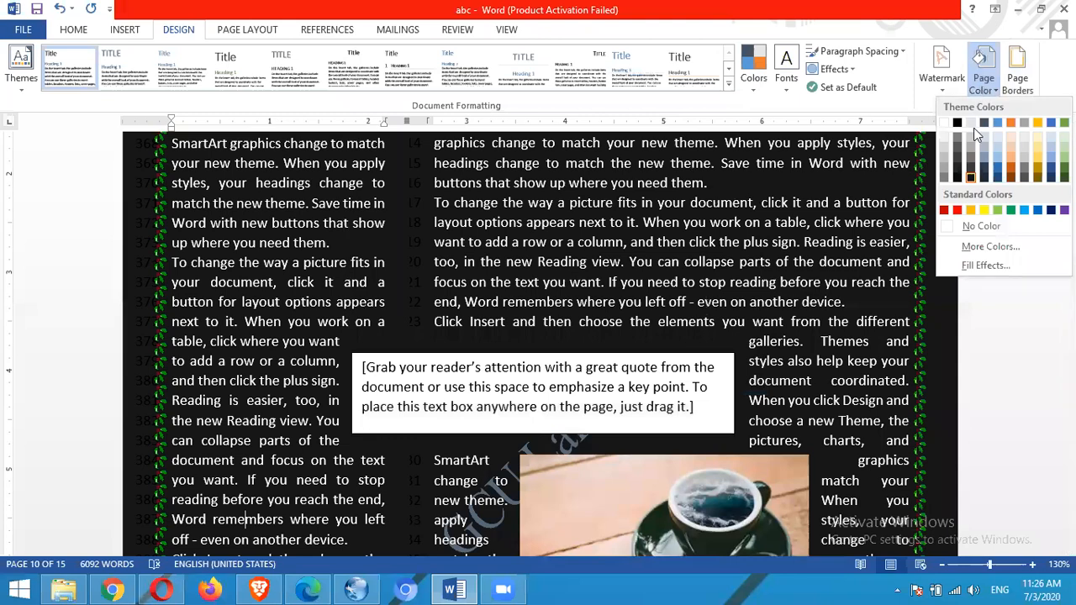
click(945, 124)
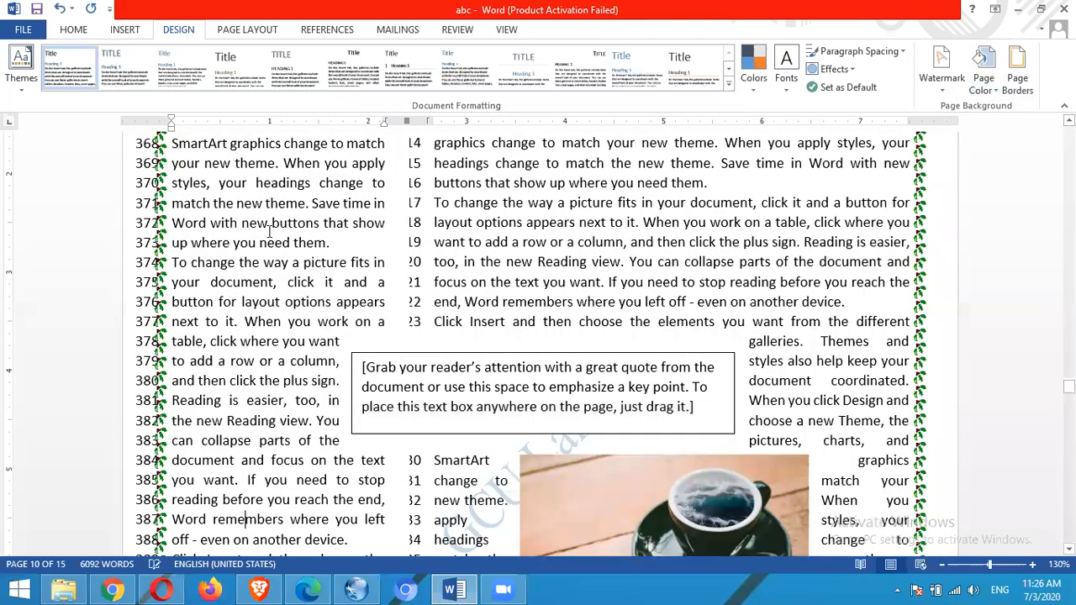
Step: Remove the decorative border from the pages by choosing None as the page border setting
click(1016, 80)
click(372, 146)
click(656, 375)
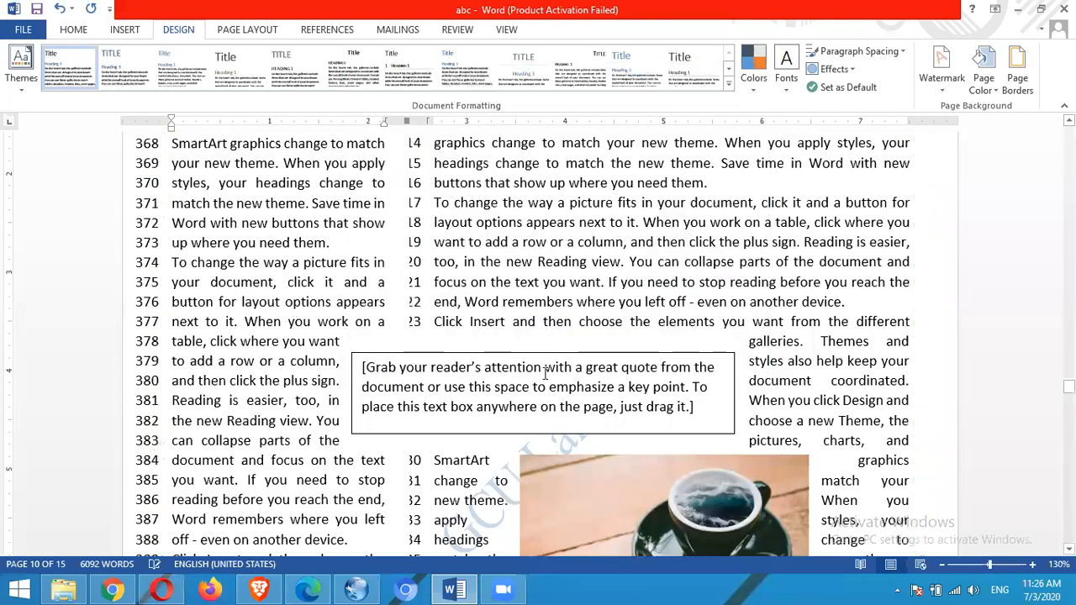
Step: Turn on automatic hyphenation for the document
drag(1069, 385, 1069, 383)
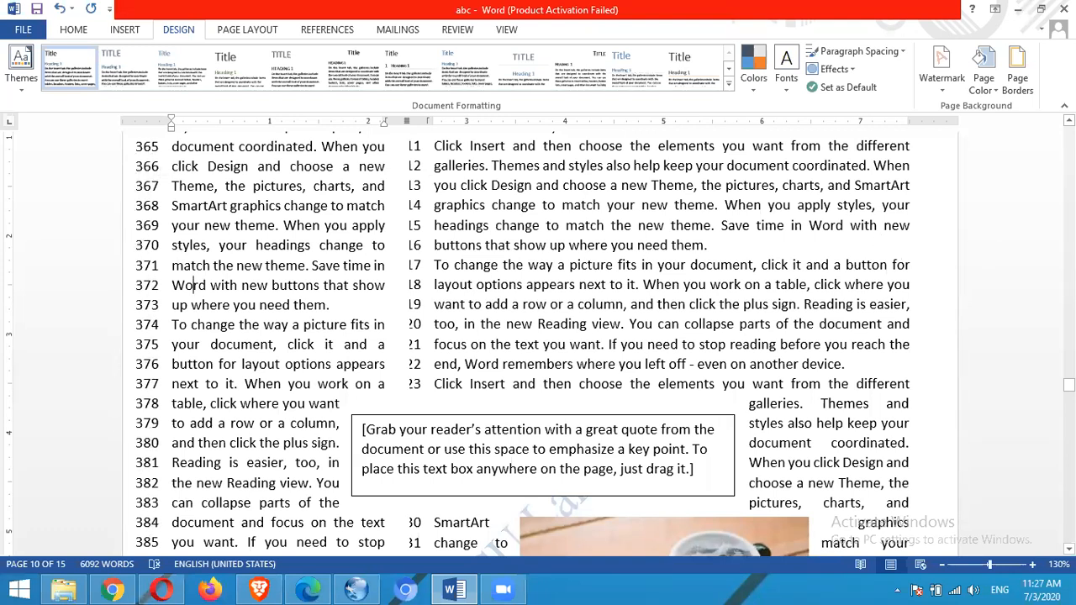
scroll(538, 337, up, 3)
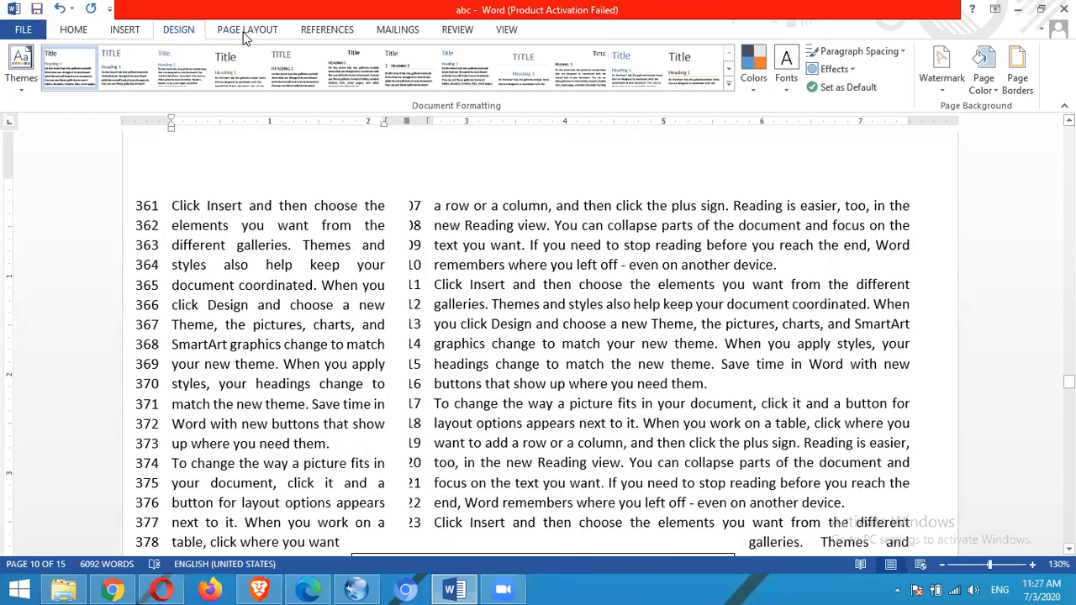
click(244, 30)
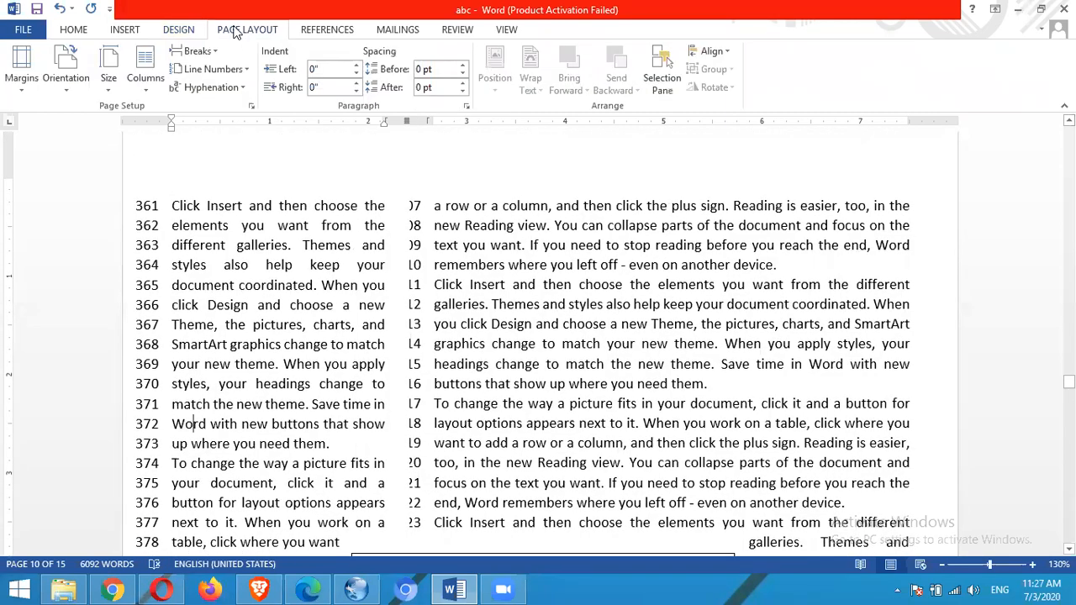
click(239, 95)
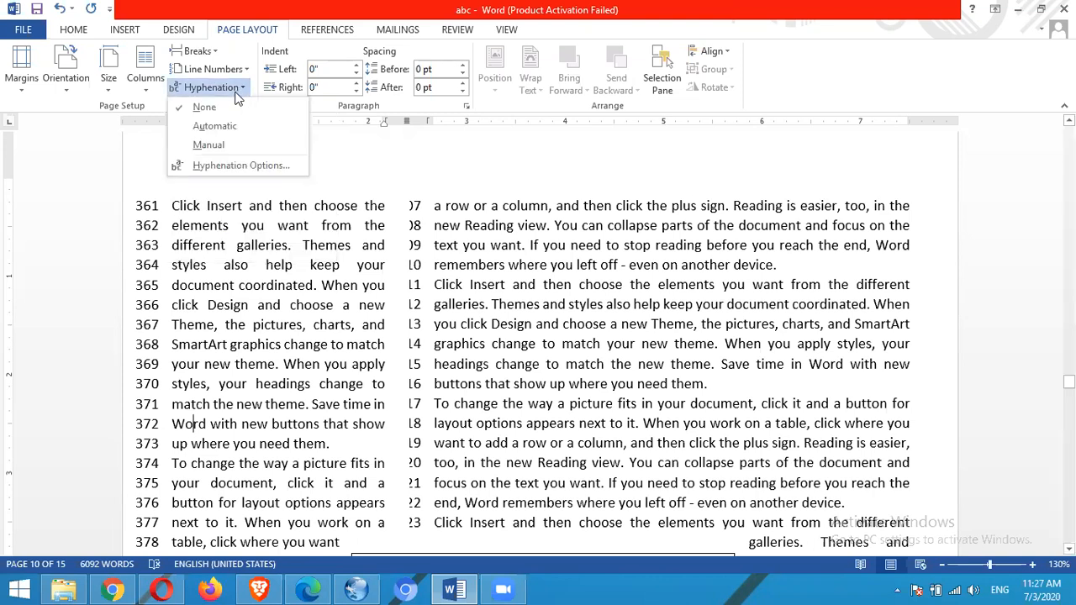
click(211, 132)
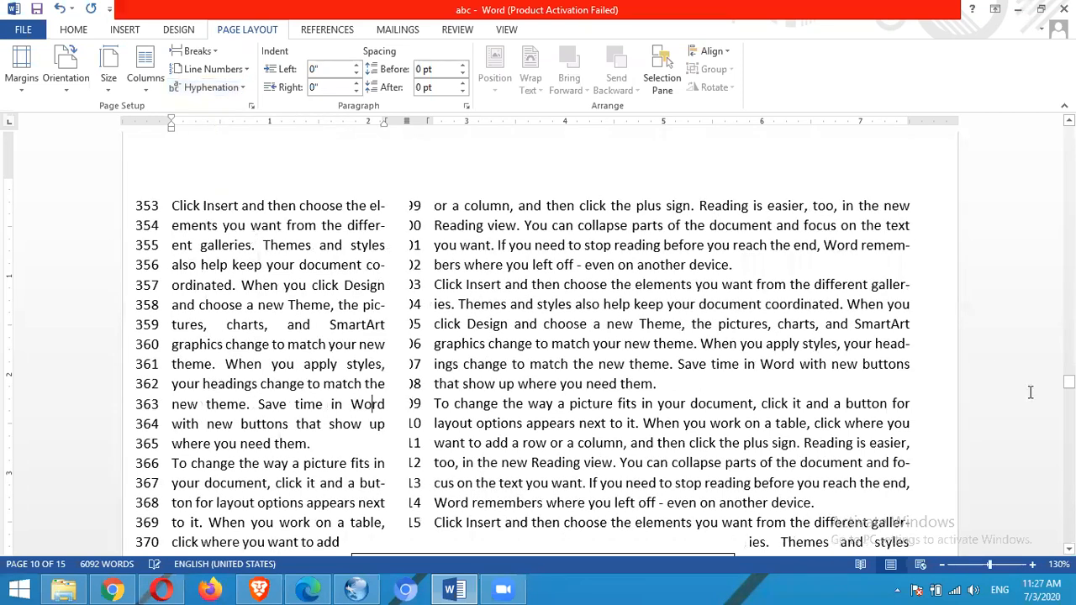
Step: Select the words "headings" and "different galleries" in the wider column to inspect how they are hyphenated across line ends
drag(1070, 382, 1069, 382)
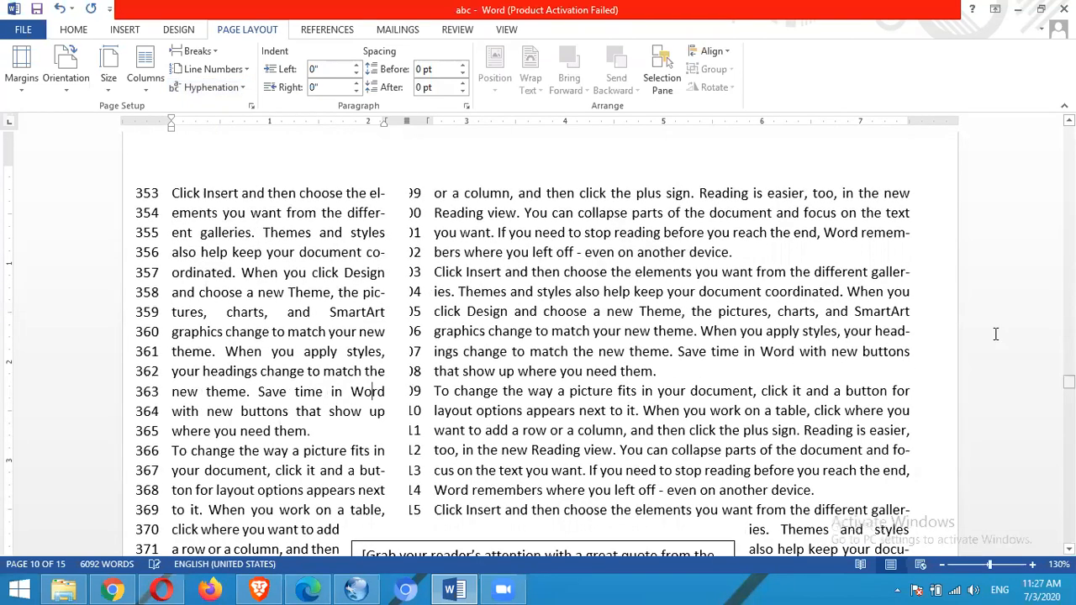
click(910, 335)
double_click(884, 334)
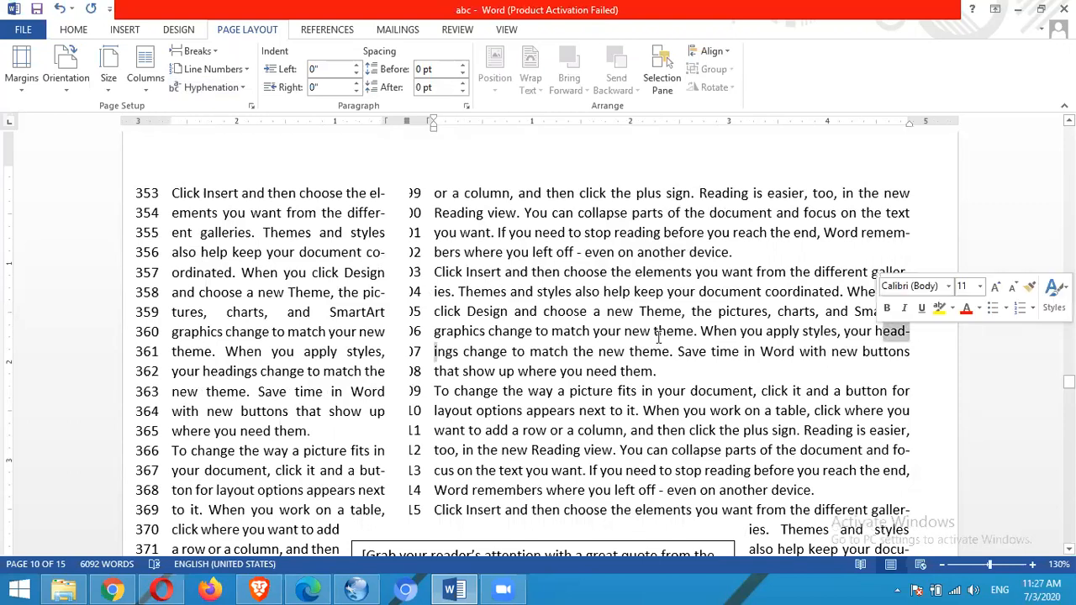
drag(871, 275, 890, 276)
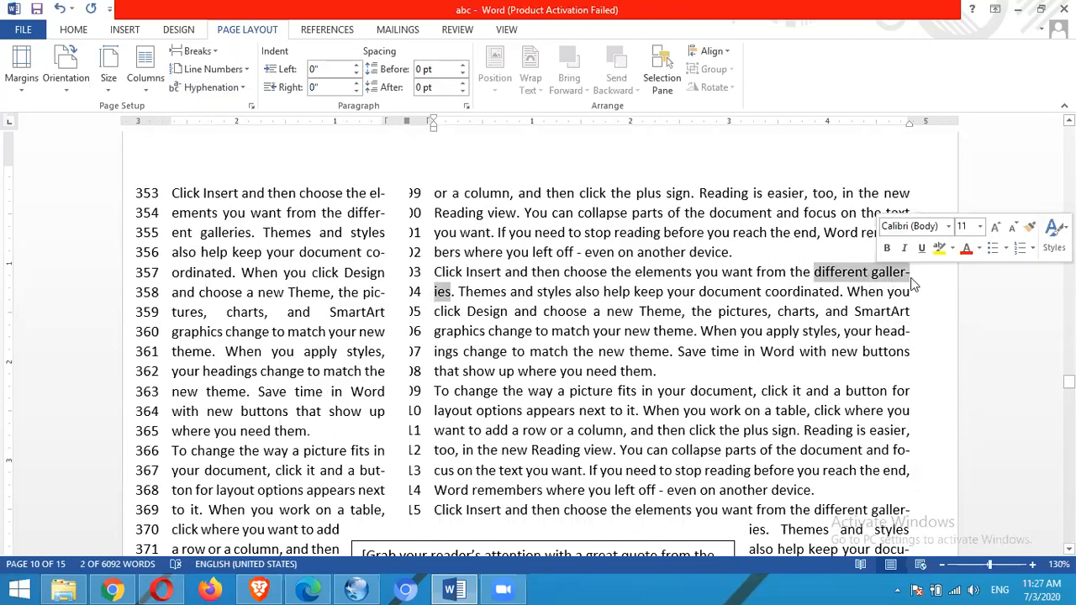
click(241, 88)
click(381, 263)
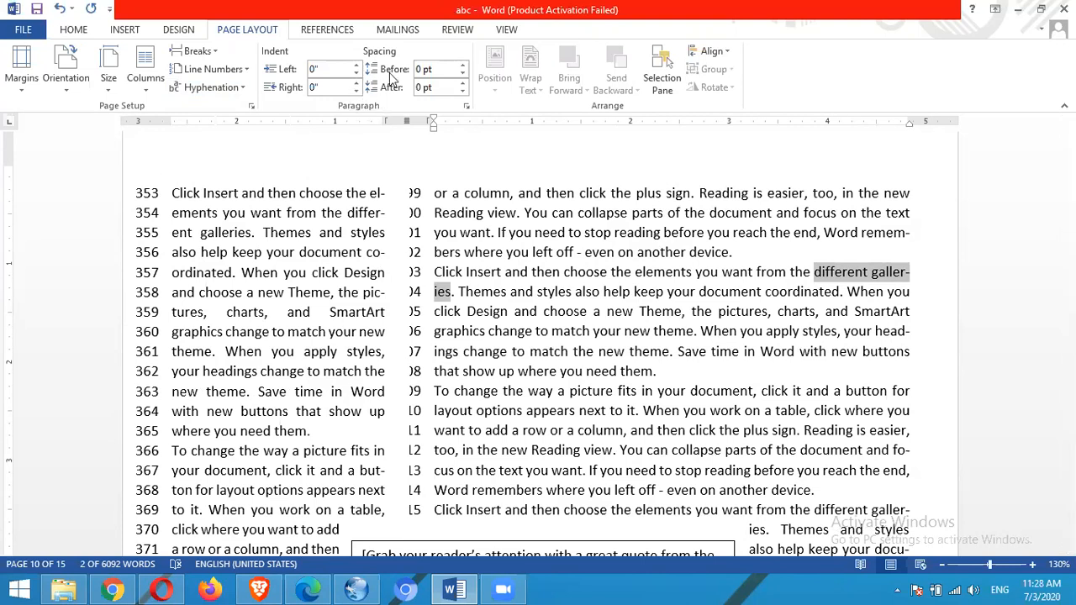
click(314, 292)
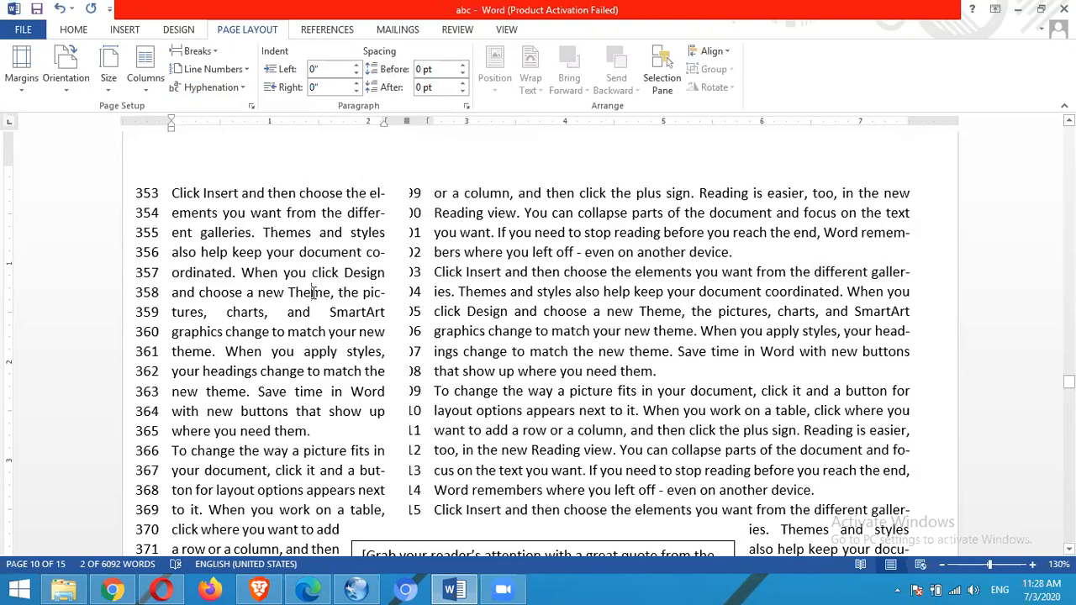